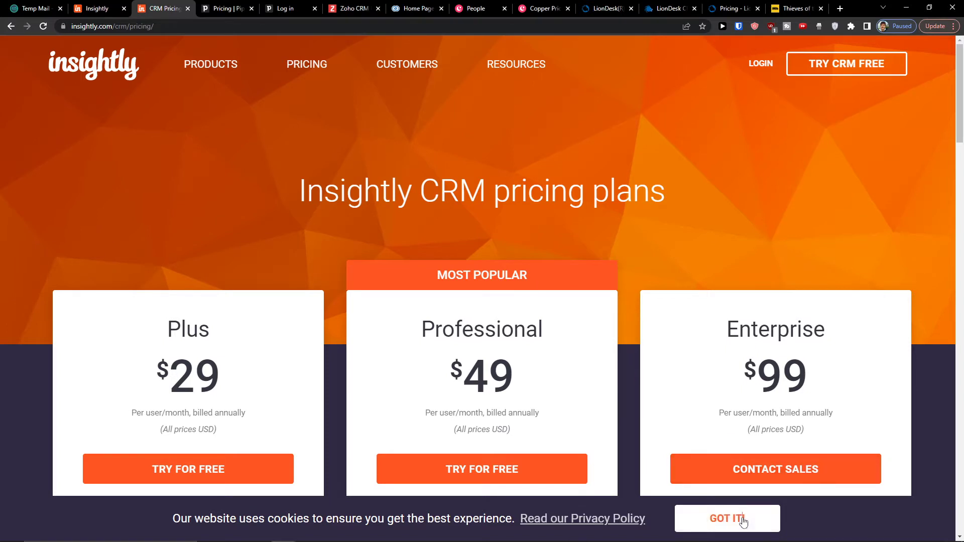
# - Dismiss the pricing page's cookie notice, then move the Insightly CRM tab showing Contacts into its own window
pyautogui.click(738, 518)
pyautogui.click(98, 9)
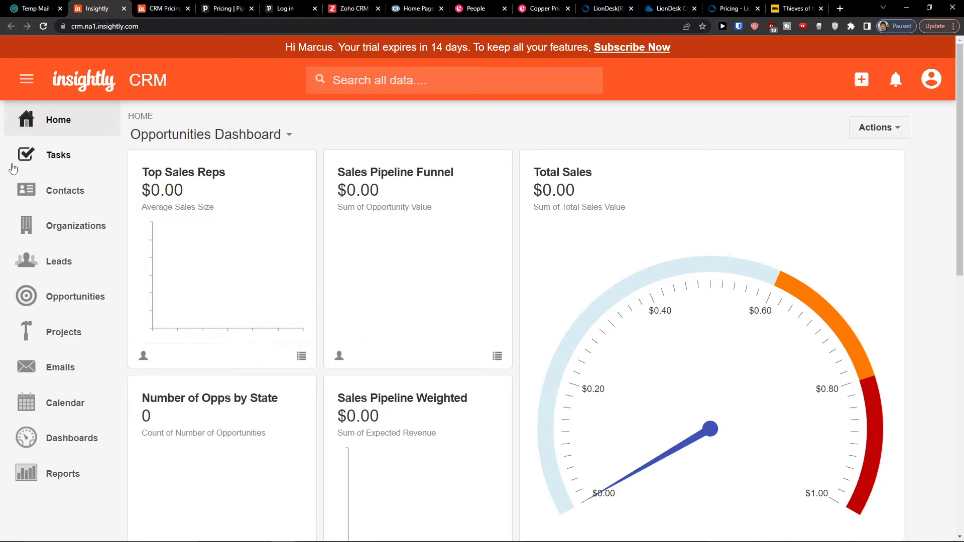
pyautogui.click(77, 190)
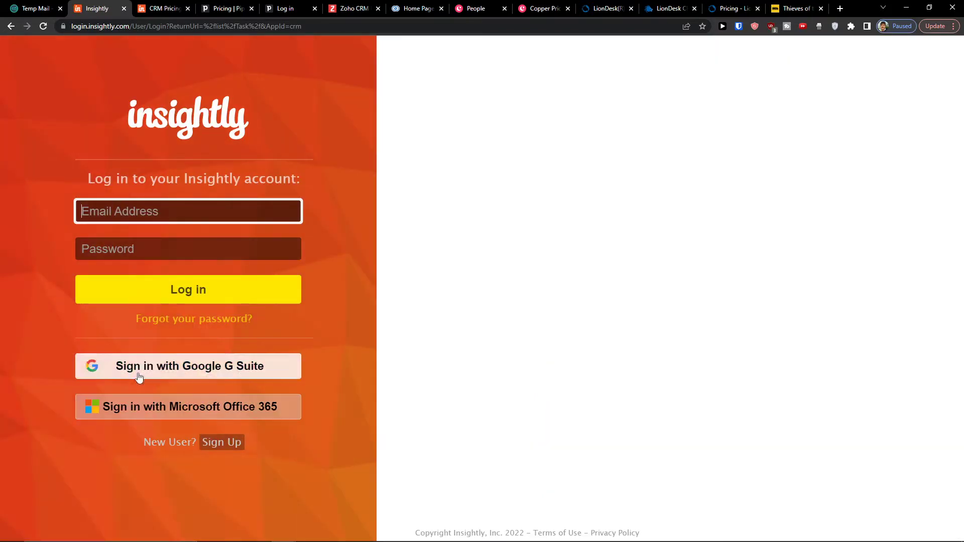
pyautogui.moveTo(71, 10); pyautogui.dragTo(0, 10)
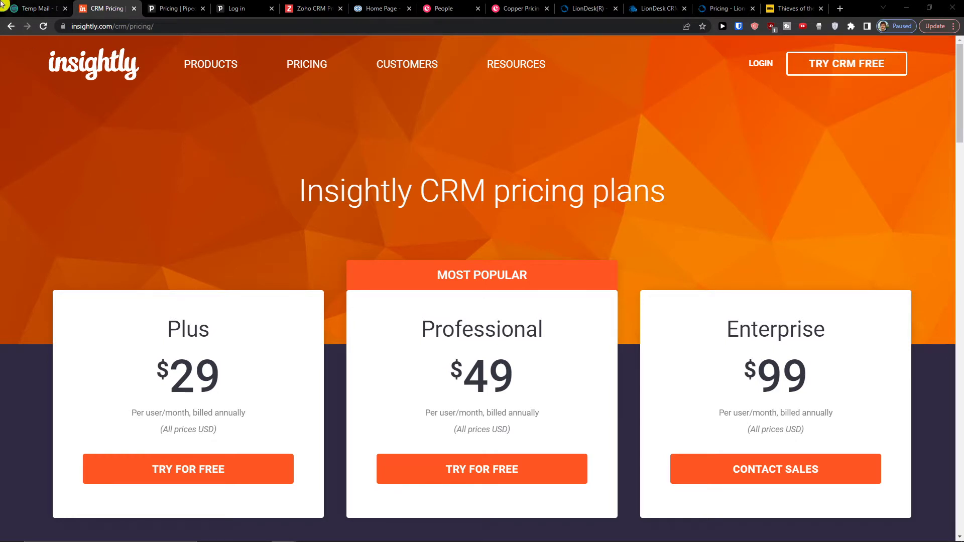
# - Copy the temporary email address and return to the Insightly pricing page
pyautogui.click(35, 8)
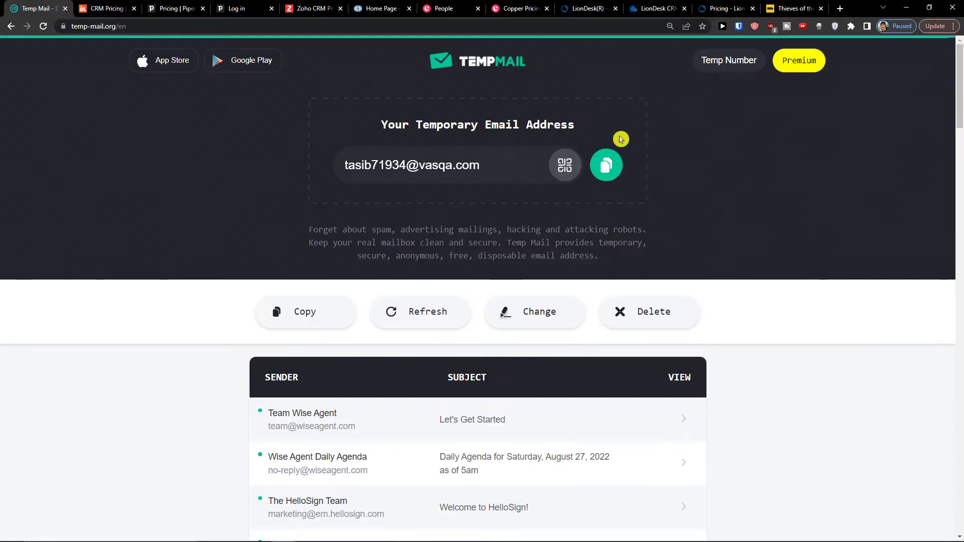
pyautogui.click(605, 165)
pyautogui.click(105, 8)
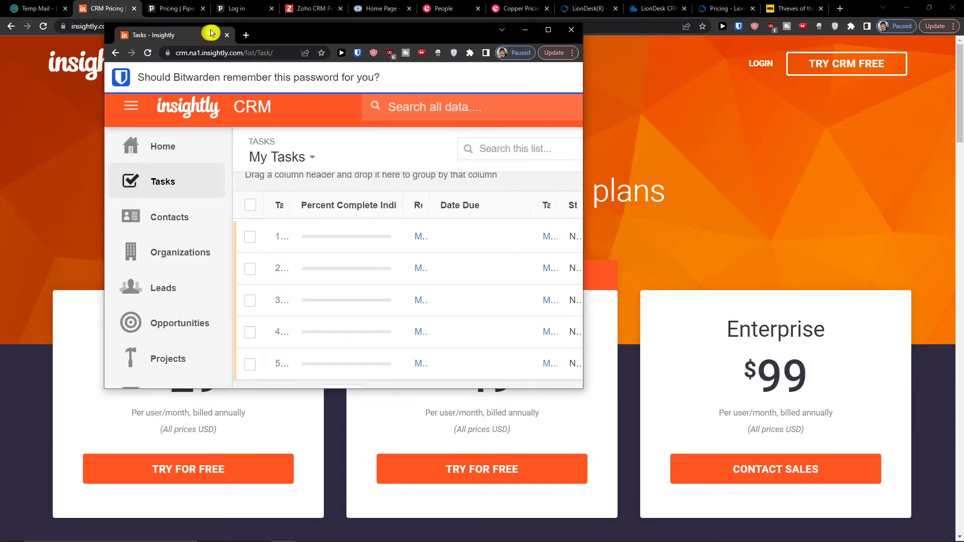
# - Dock the detached window back into the tab strip and scroll the pricing page to Compare Plans
pyautogui.moveTo(161, 11); pyautogui.dragTo(169, 4)
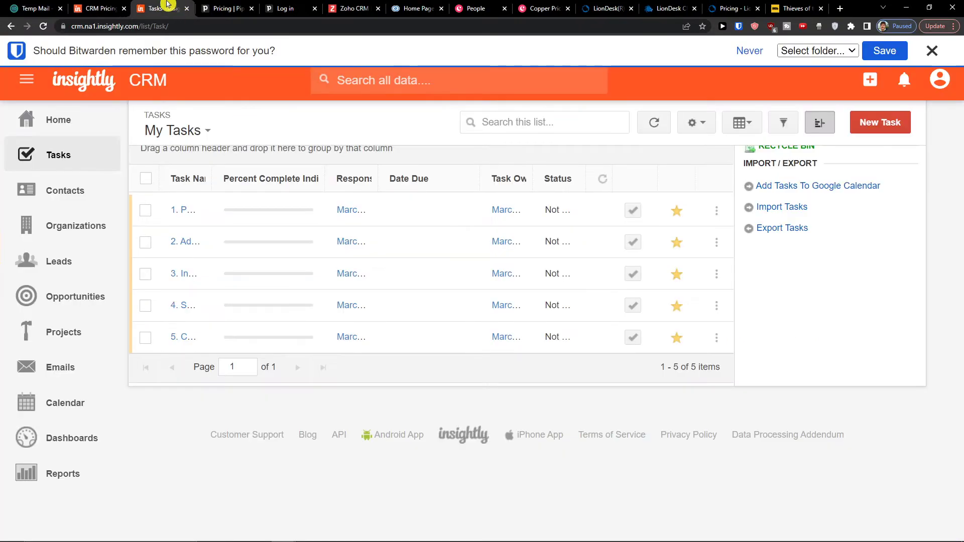
pyautogui.click(130, 11)
pyautogui.scroll(-1, 282, 207)
pyautogui.scroll(1, 284, 207)
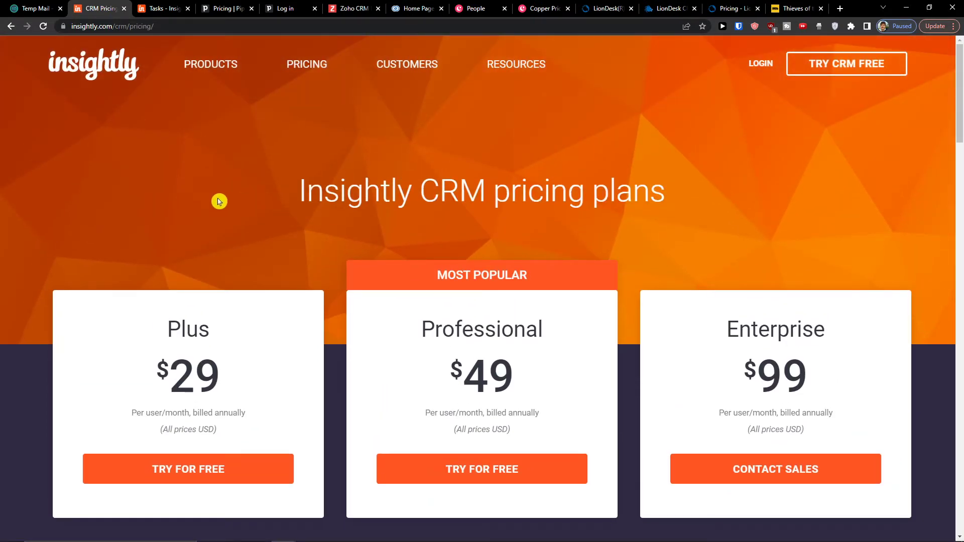
pyautogui.scroll(-3, 267, 210)
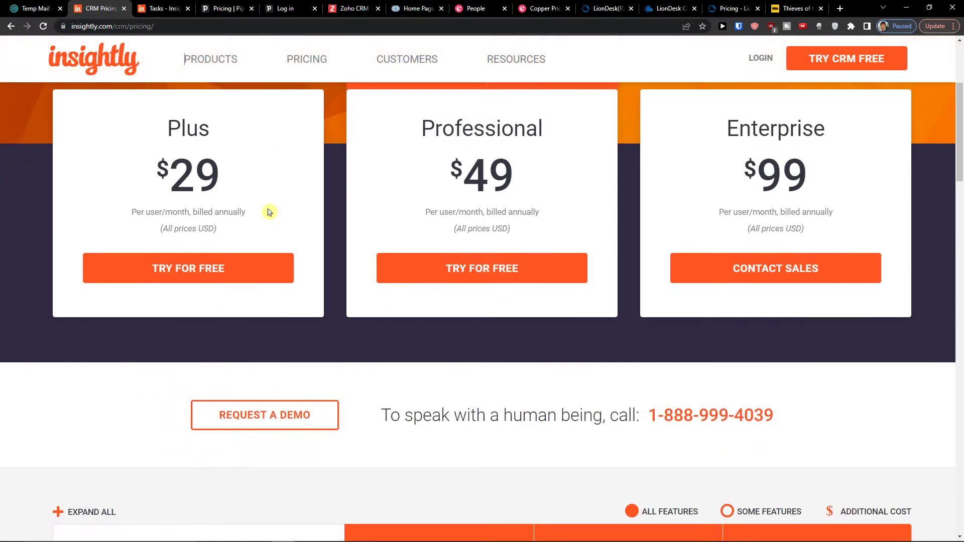
pyautogui.scroll(1, 314, 211)
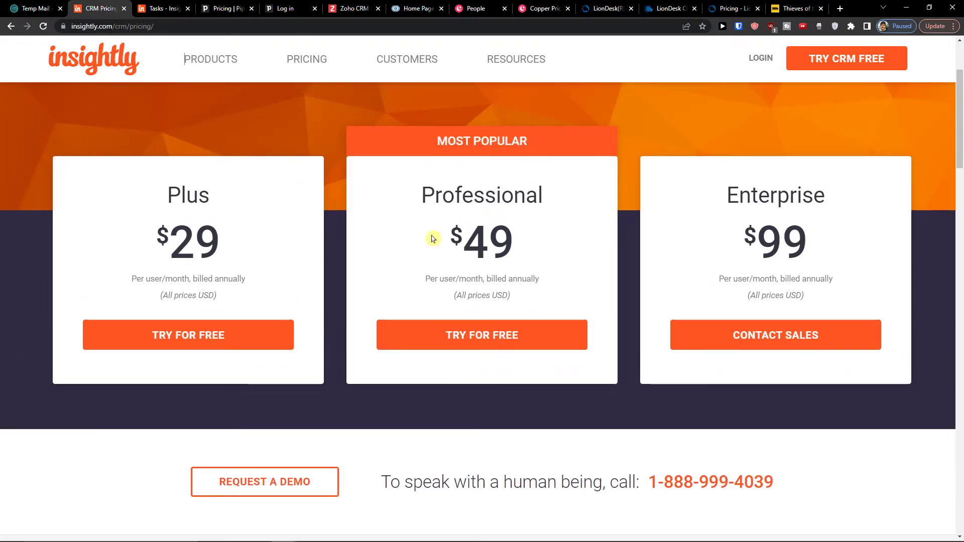
pyautogui.scroll(-9, 577, 255)
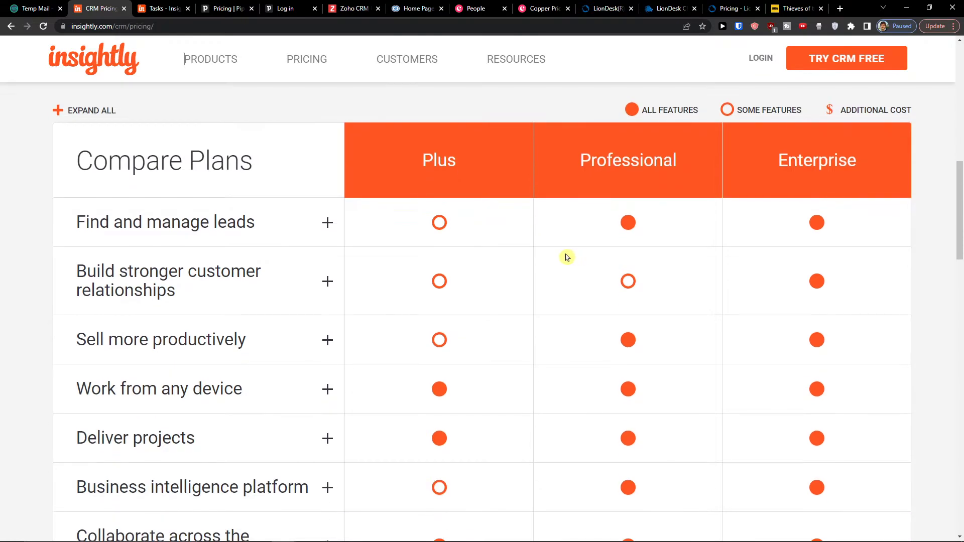
pyautogui.scroll(1, 561, 257)
pyautogui.scroll(6, 538, 269)
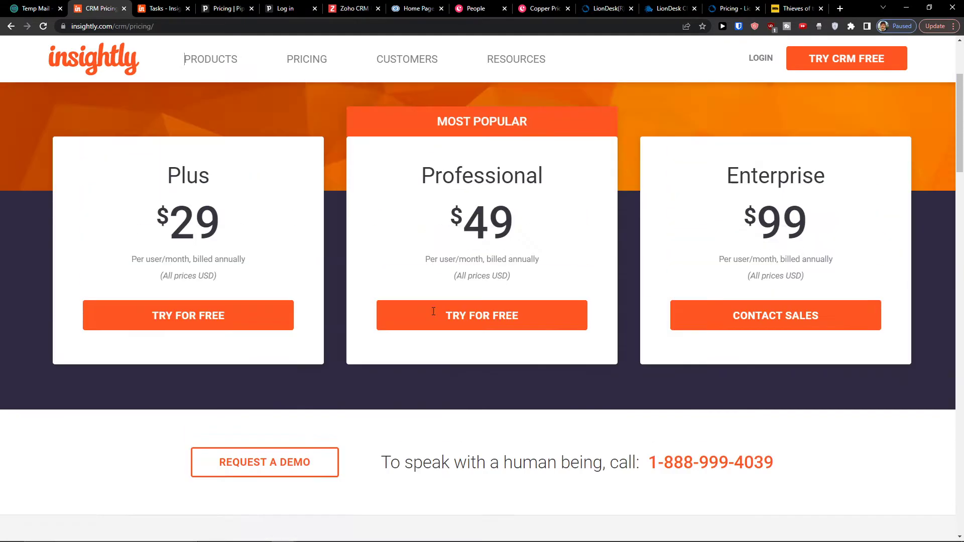
pyautogui.scroll(-5, 433, 311)
pyautogui.scroll(-1, 433, 311)
# - Expand and collapse the Find and manage leads row to view its sub-features
pyautogui.click(328, 294)
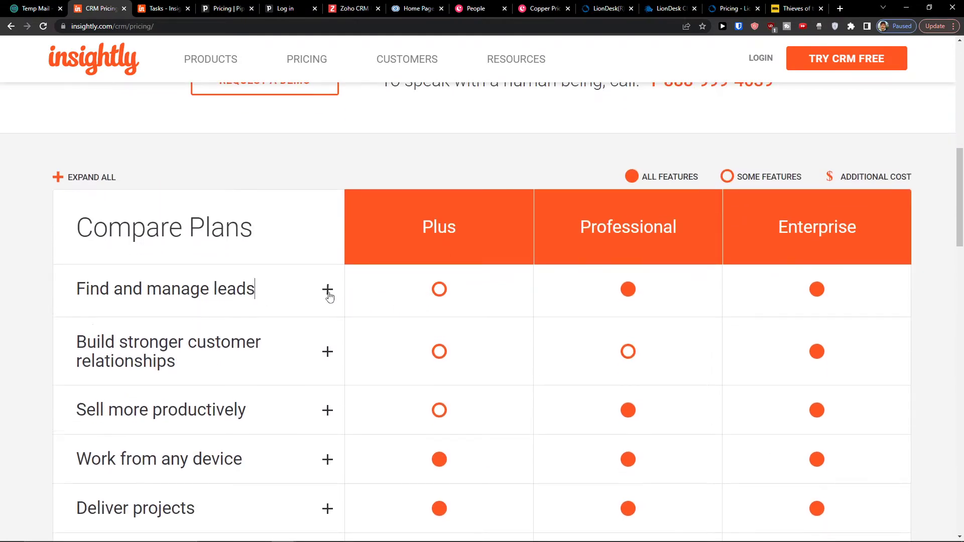
pyautogui.click(328, 295)
pyautogui.click(329, 296)
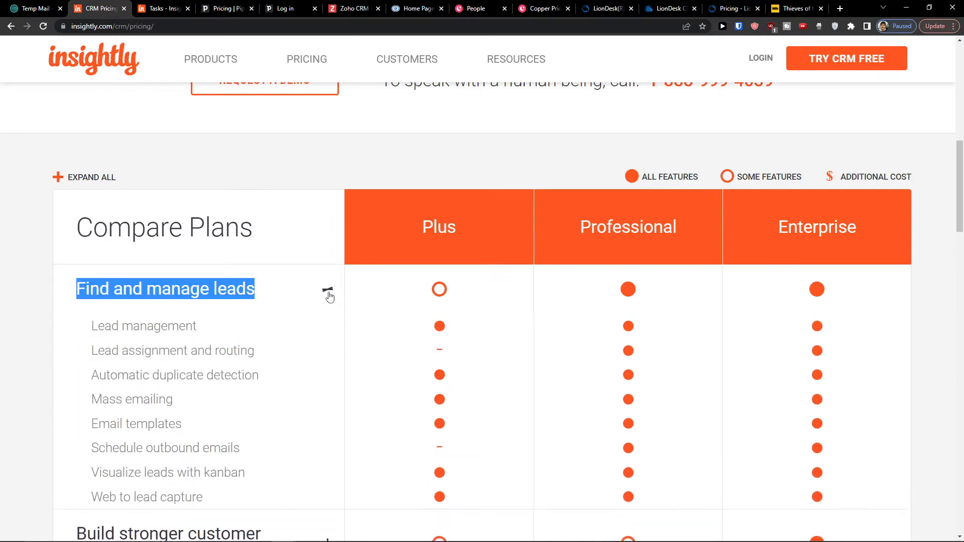
pyautogui.click(329, 295)
pyautogui.click(328, 295)
pyautogui.scroll(-6, 379, 344)
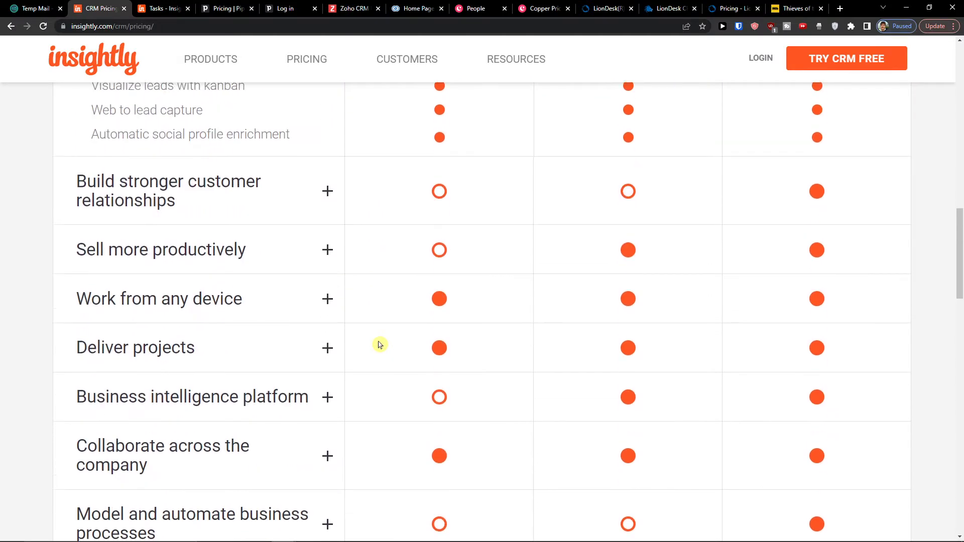
pyautogui.scroll(4, 370, 316)
pyautogui.moveTo(326, 155)
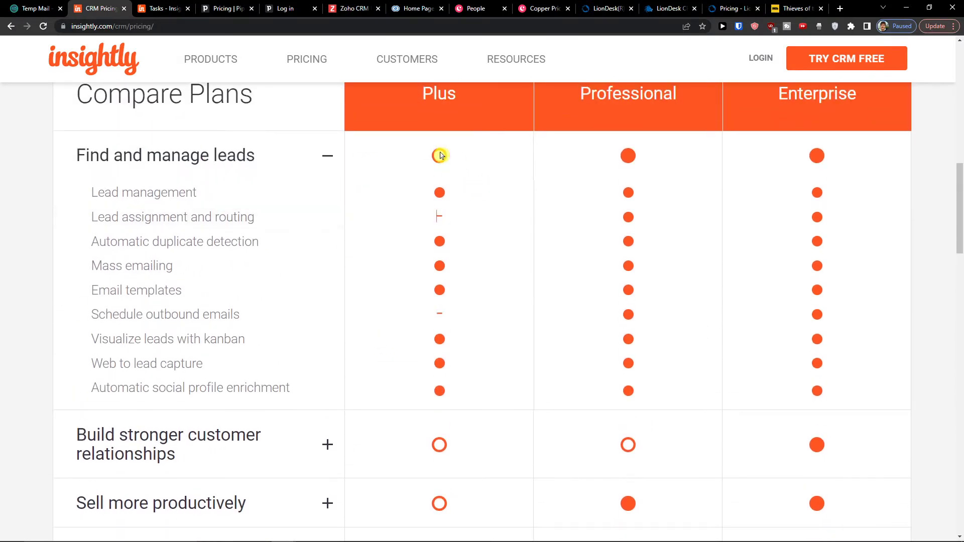
pyautogui.click(326, 160)
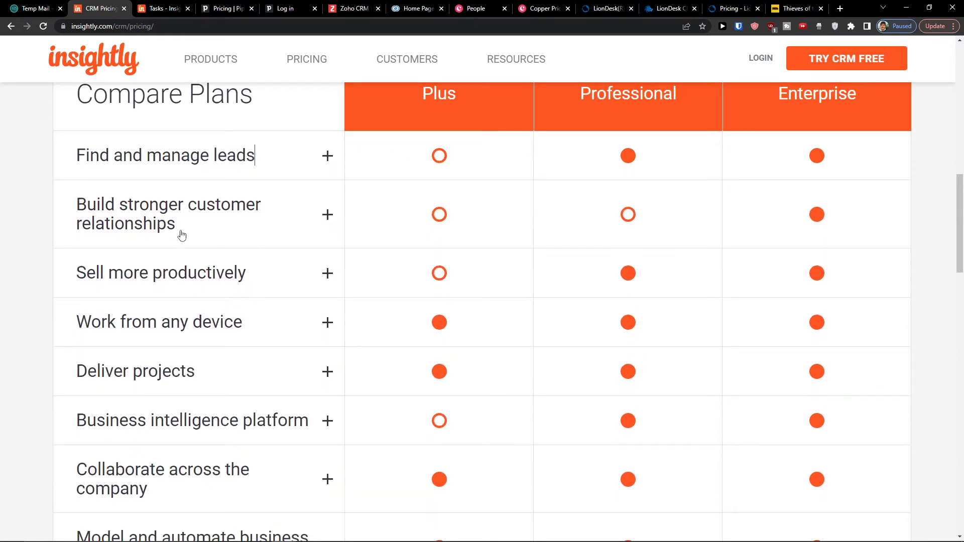
pyautogui.scroll(1, 753, 268)
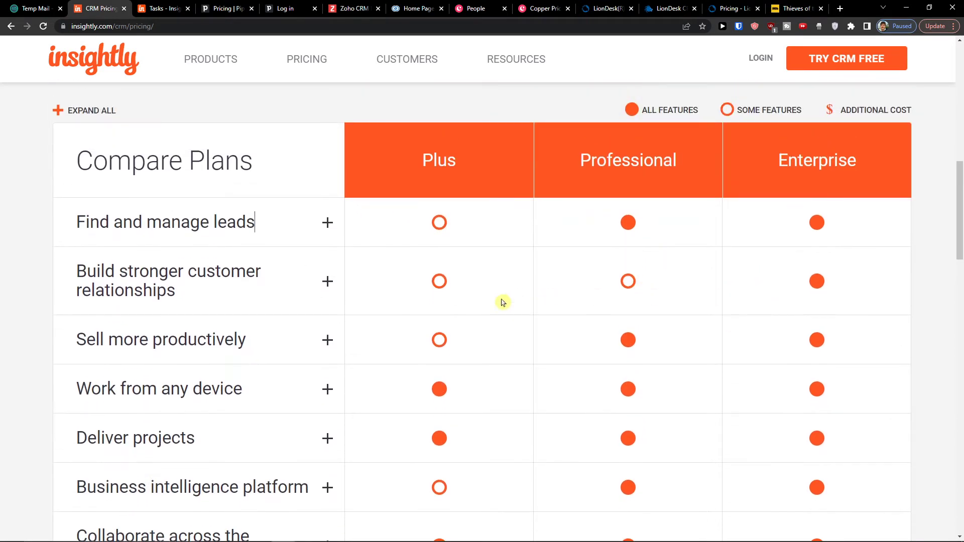
pyautogui.scroll(-1, 401, 314)
# - Expand then collapse the Sell more productively row and scroll through the comparison table
pyautogui.click(338, 290)
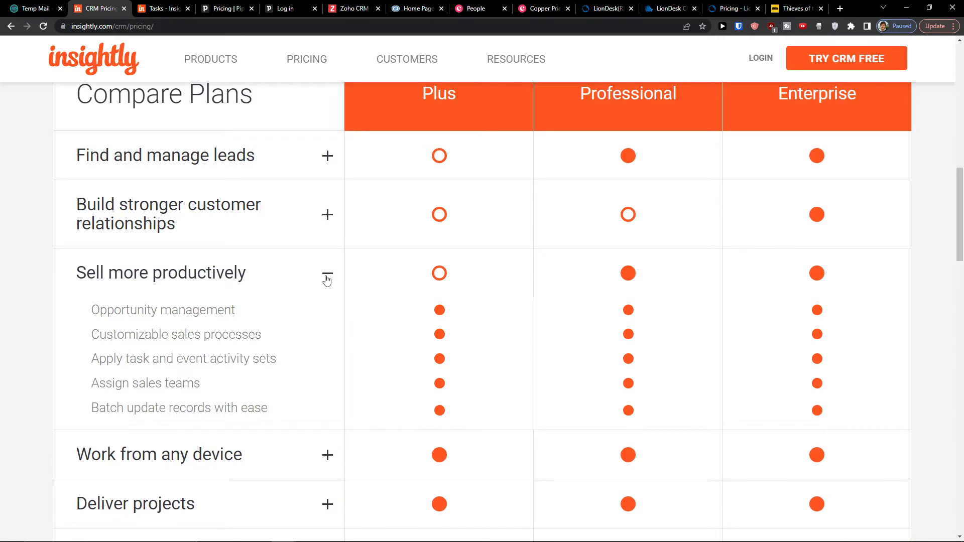
pyautogui.click(326, 279)
pyautogui.scroll(-2, 362, 317)
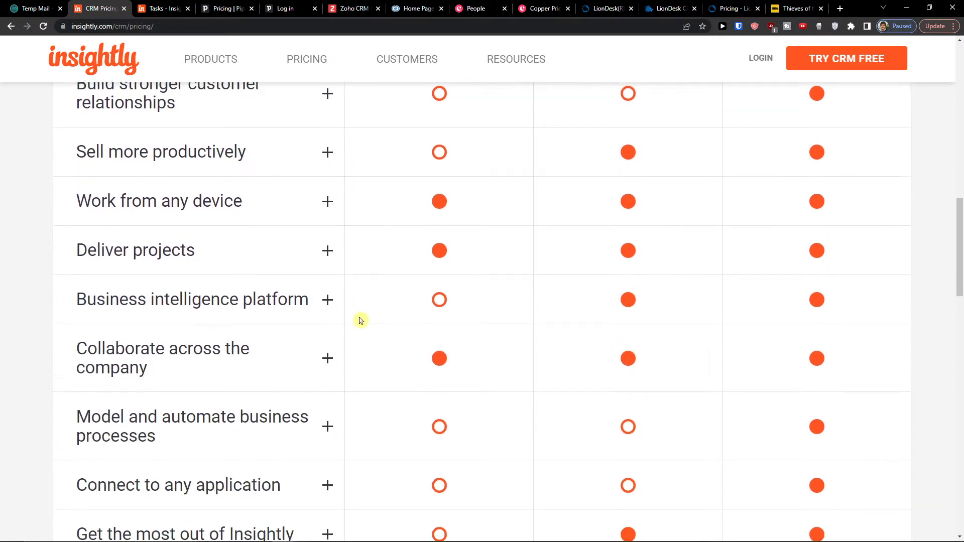
pyautogui.scroll(-3, 460, 266)
pyautogui.scroll(3, 460, 269)
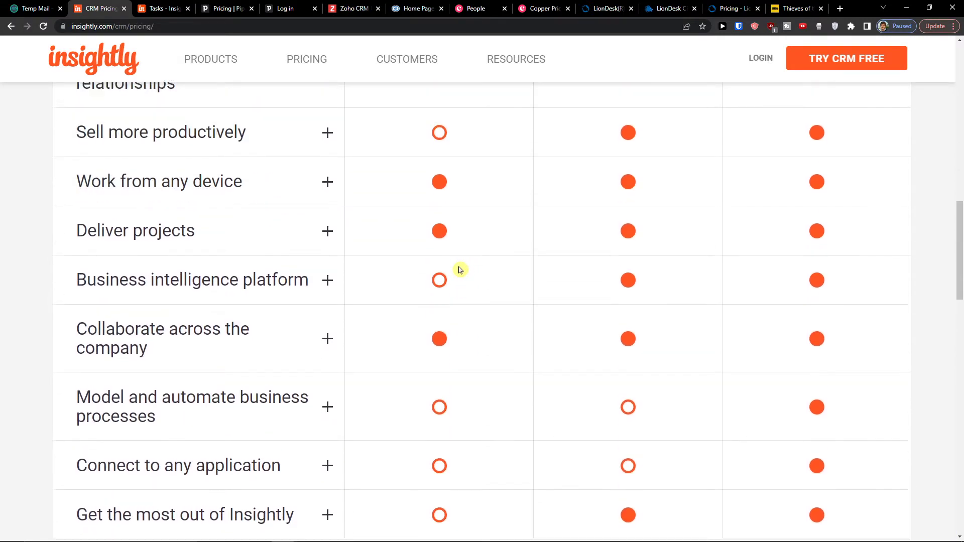
pyautogui.scroll(2, 460, 270)
pyautogui.scroll(6, 656, 309)
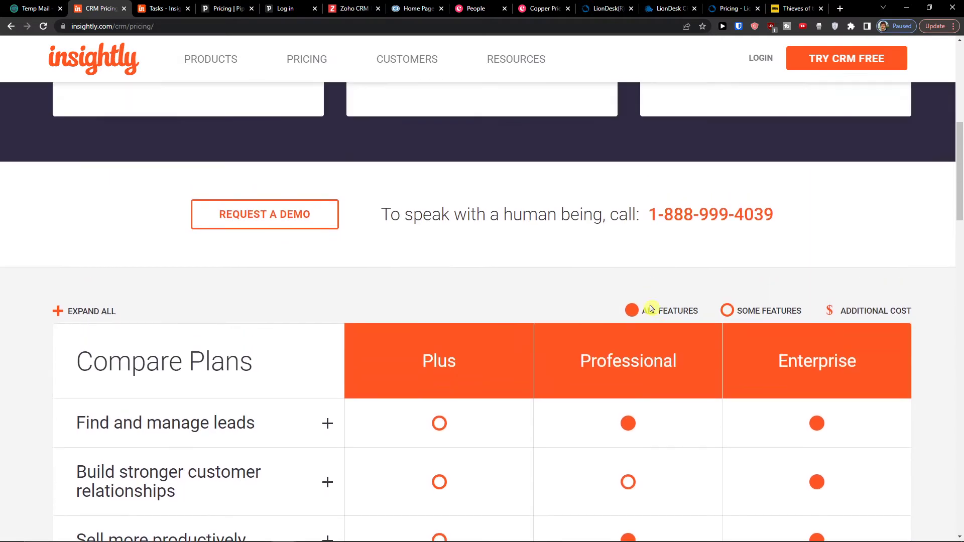
pyautogui.scroll(-6, 641, 304)
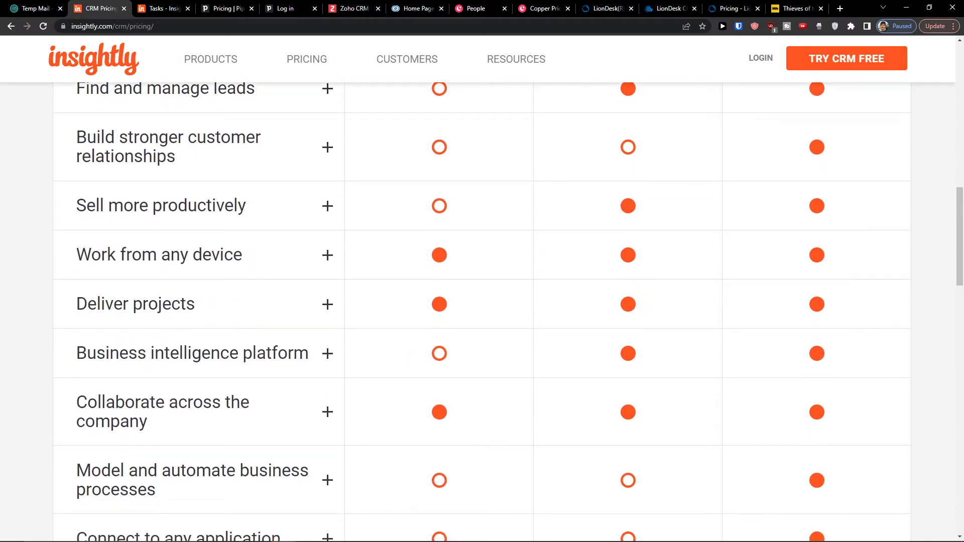
pyautogui.scroll(-2, 246, 206)
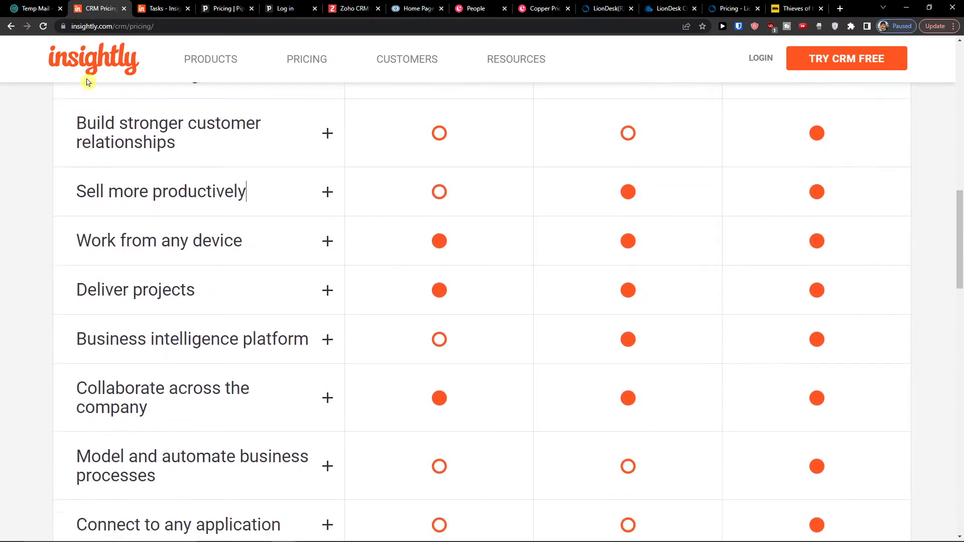
# - Glance at the Opportunities Dashboard, then scroll the pricing page back to the plan cards
pyautogui.click(161, 8)
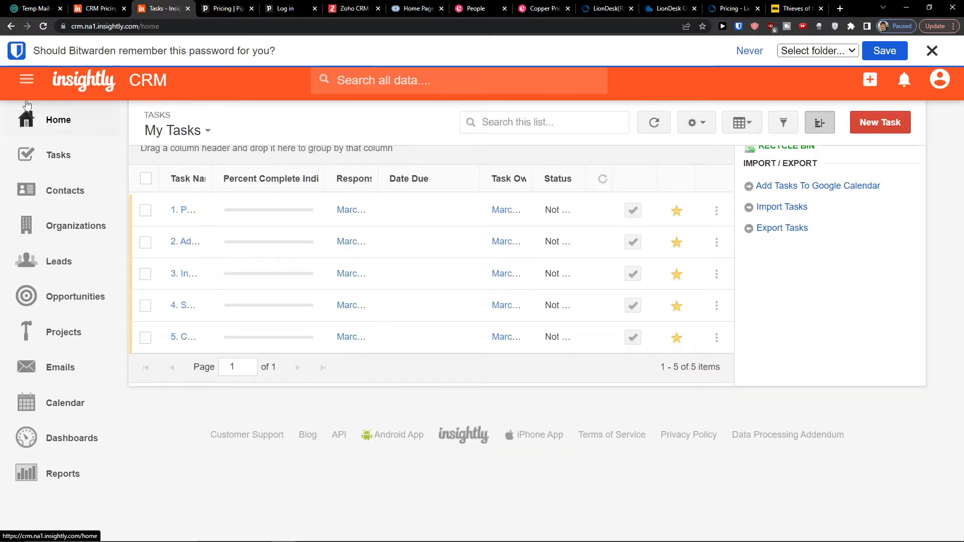
pyautogui.click(55, 121)
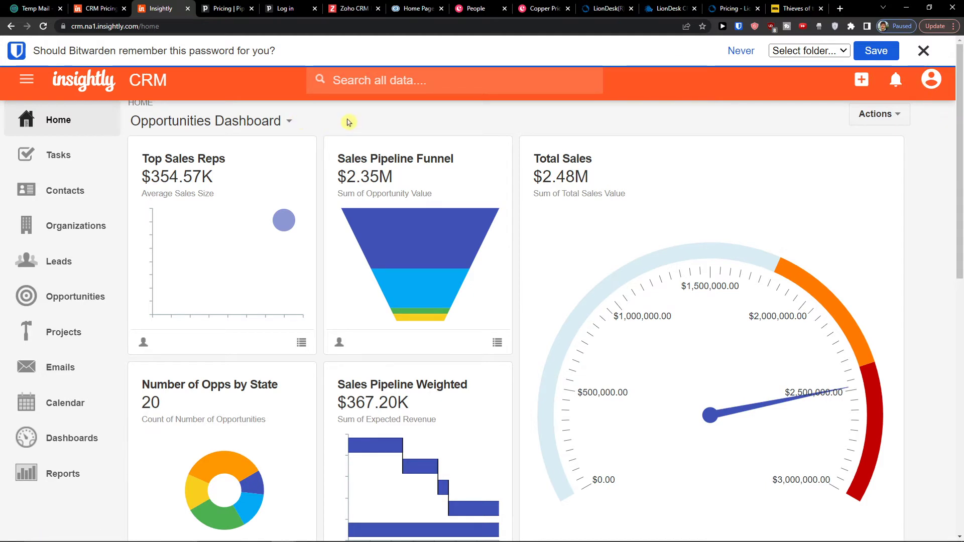
pyautogui.click(91, 6)
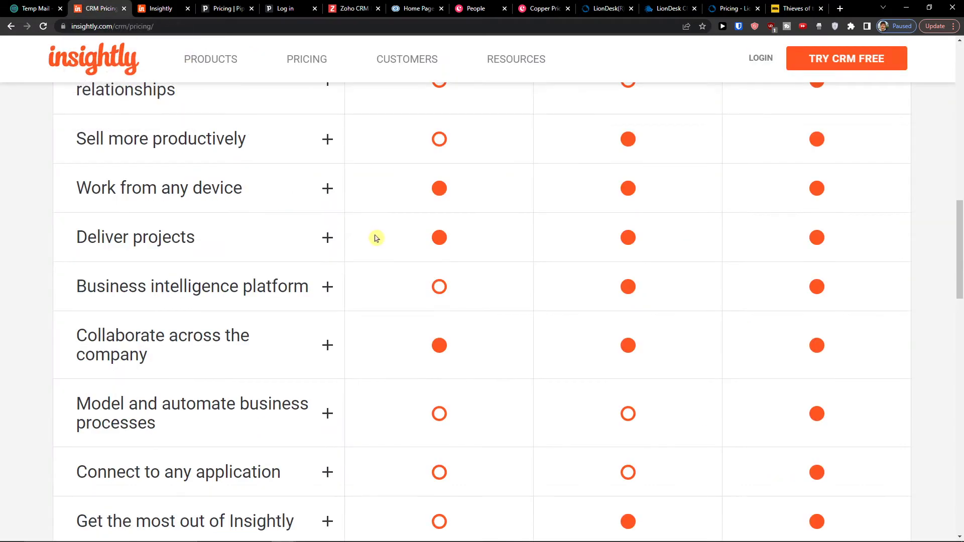
pyautogui.scroll(-2, 371, 238)
pyautogui.scroll(2, 363, 238)
pyautogui.scroll(6, 354, 237)
pyautogui.scroll(-1, 354, 237)
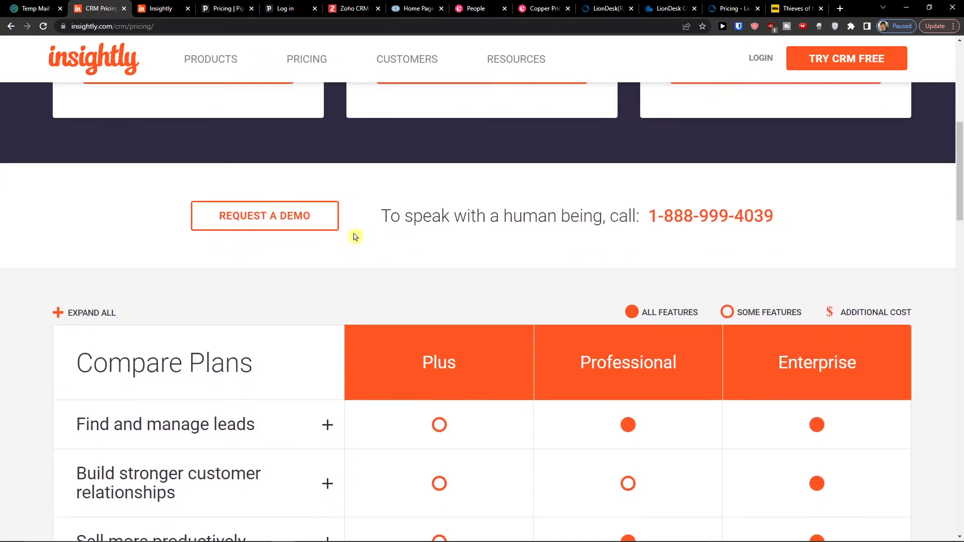
pyautogui.scroll(-4, 355, 236)
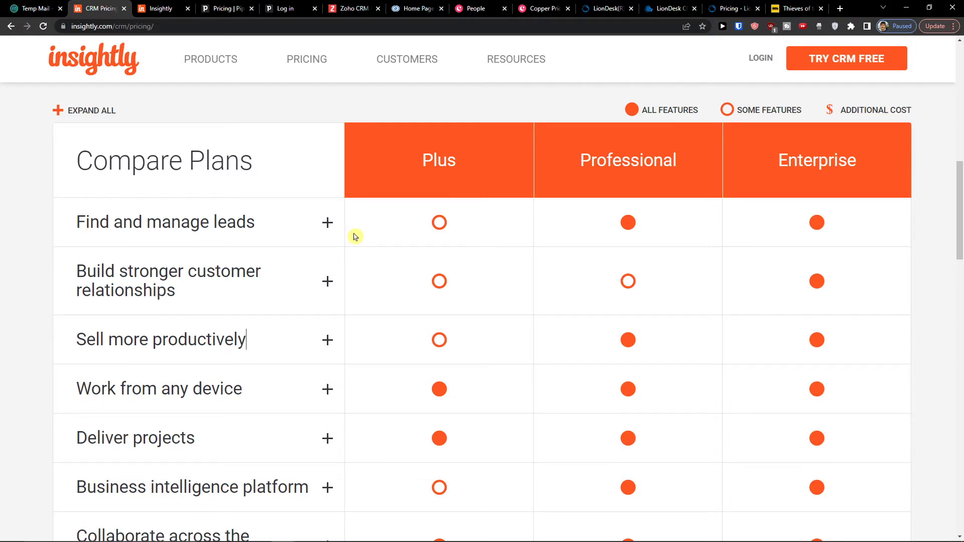
pyautogui.scroll(-1, 354, 237)
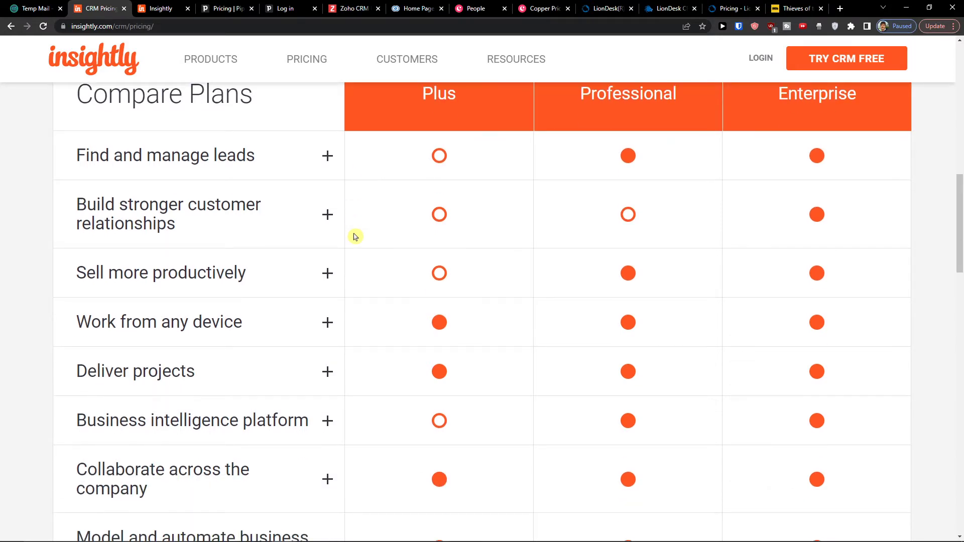
pyautogui.scroll(12, 355, 236)
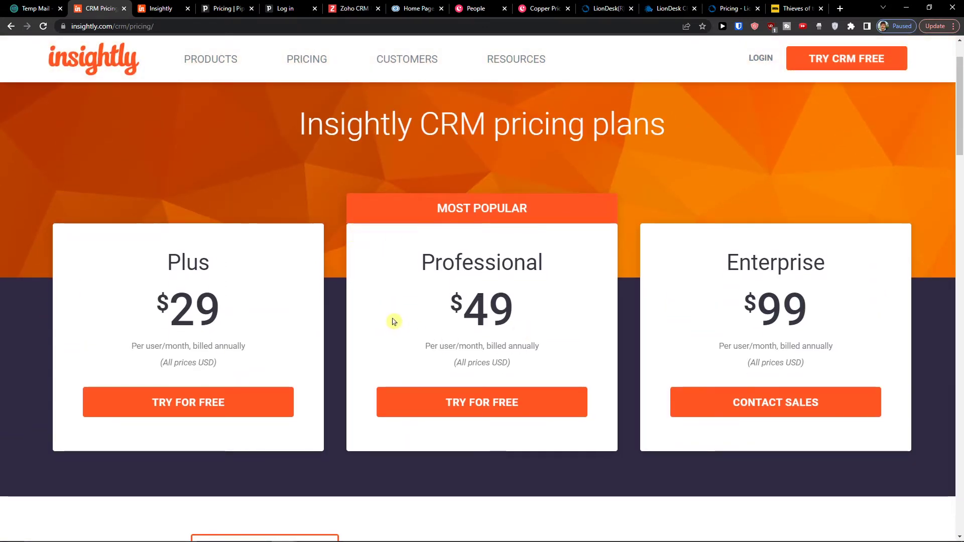
# - Highlight the plan prices, including Plus at $29, then clear the highlight
pyautogui.moveTo(393, 322); pyautogui.dragTo(490, 313)
pyautogui.click(490, 313)
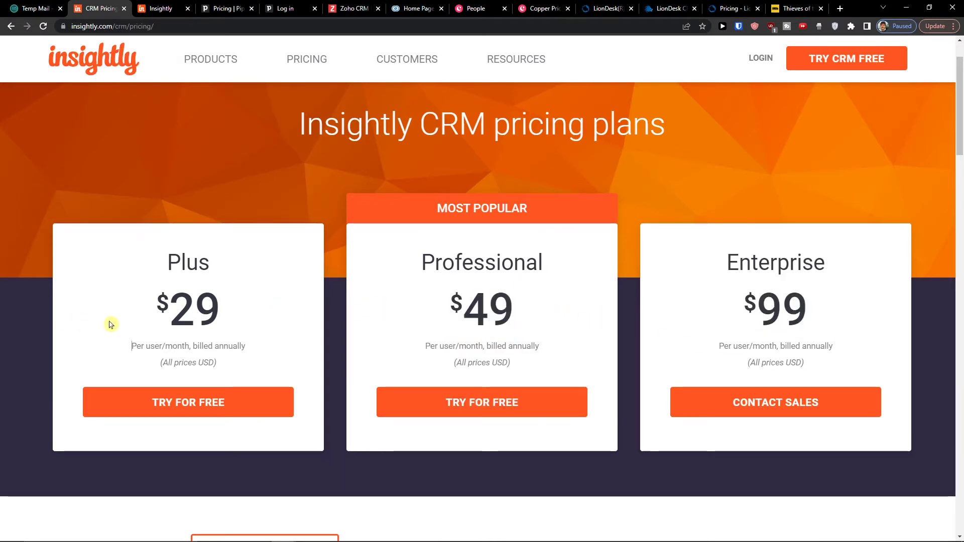
pyautogui.moveTo(111, 325); pyautogui.dragTo(224, 315)
pyautogui.click(174, 310)
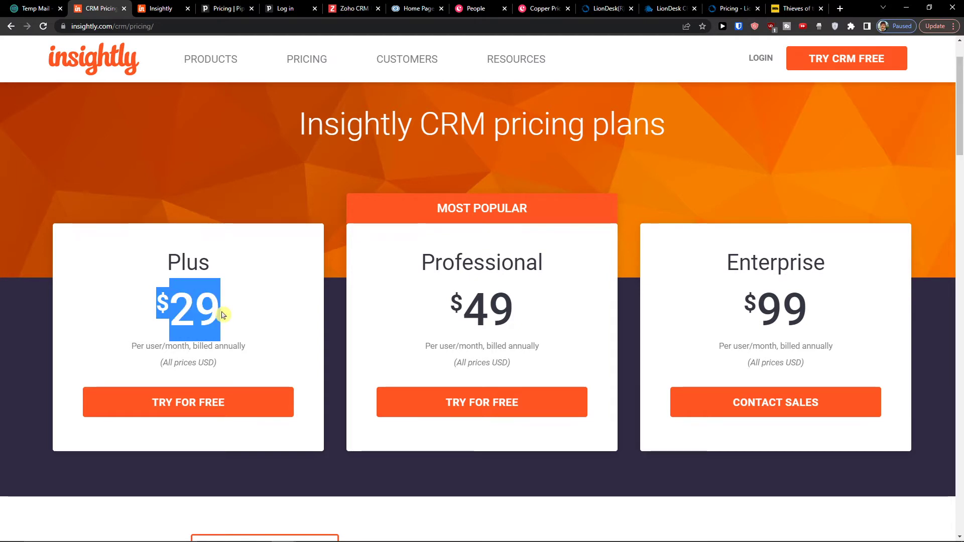
pyautogui.click(488, 309)
# - Expand the Find and manage leads and Build stronger customer relationships feature groups
pyautogui.scroll(-3, 533, 312)
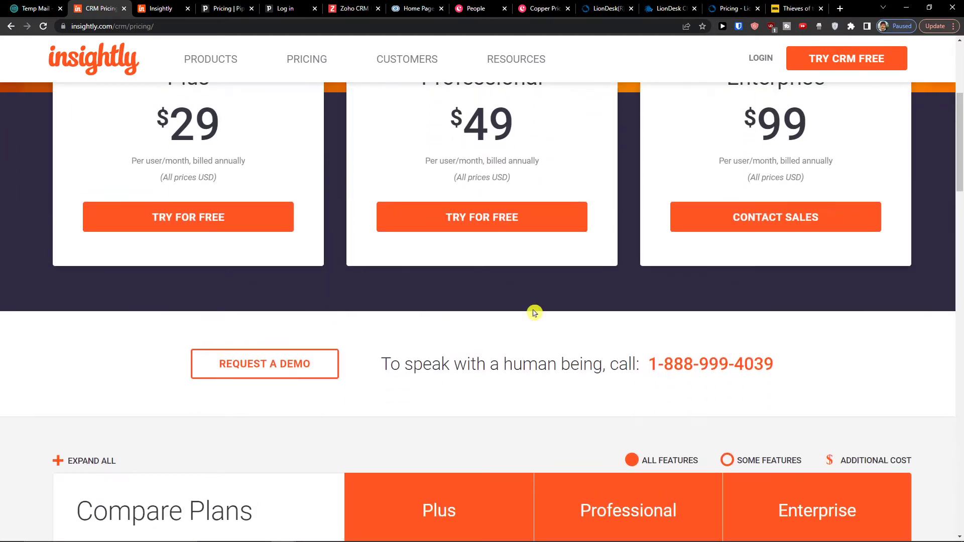
pyautogui.scroll(3, 471, 301)
pyautogui.scroll(-10, 471, 301)
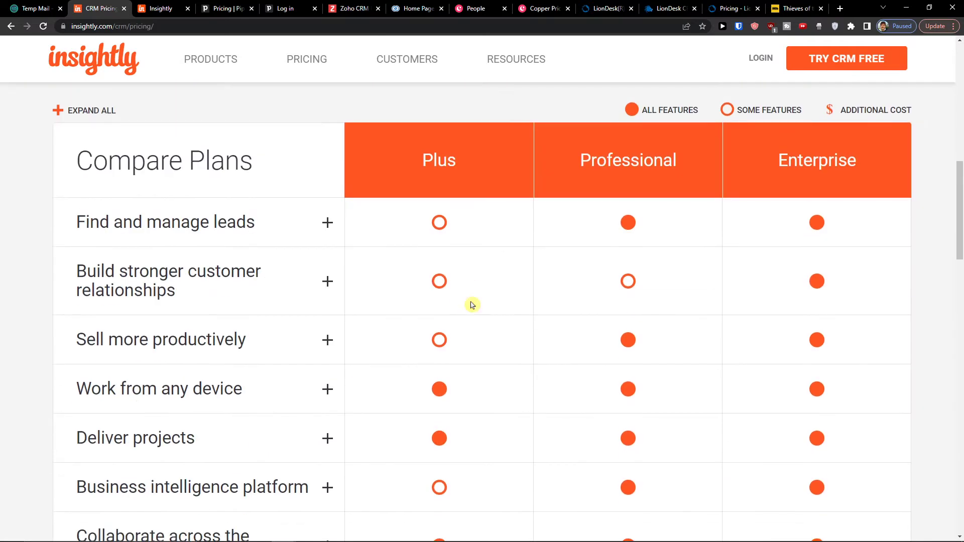
pyautogui.scroll(-3, 472, 305)
pyautogui.scroll(6, 472, 305)
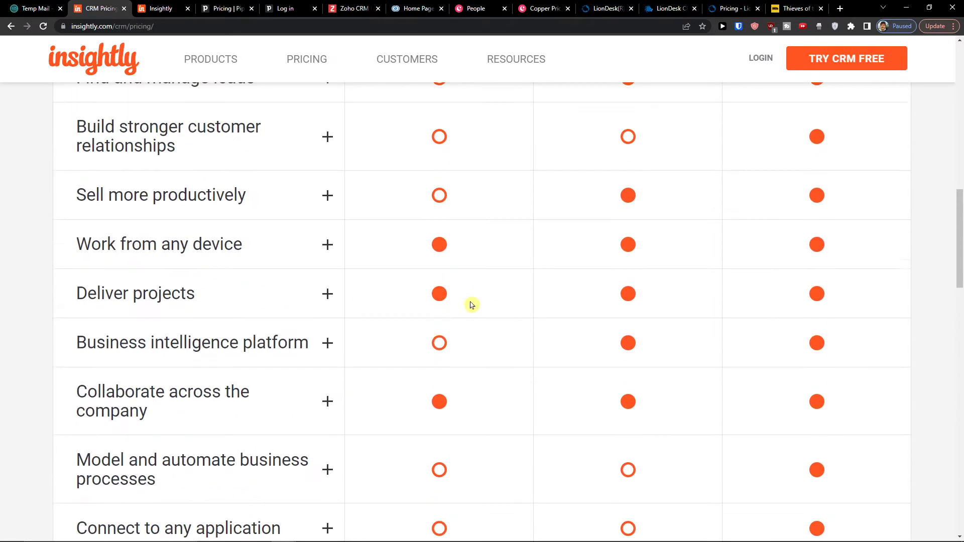
pyautogui.scroll(-4, 472, 305)
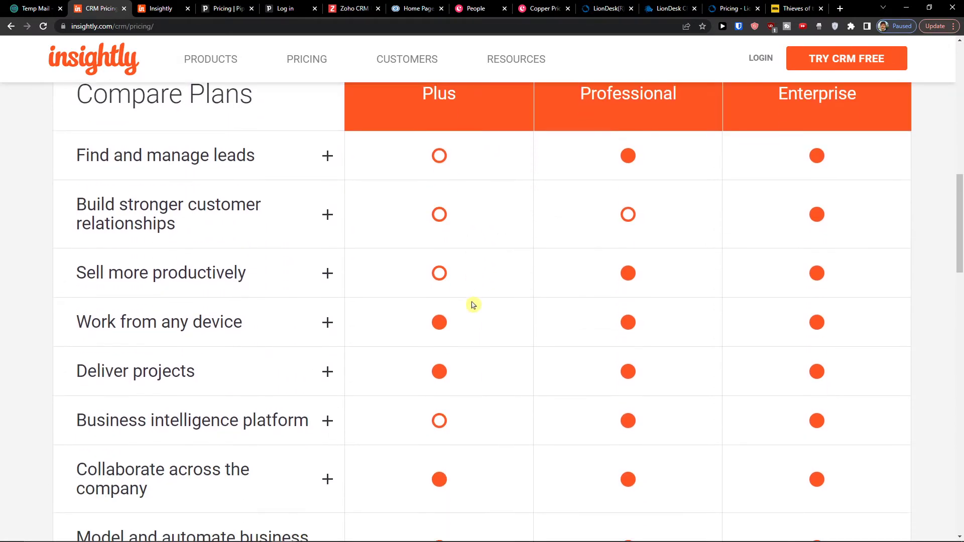
pyautogui.scroll(3, 466, 305)
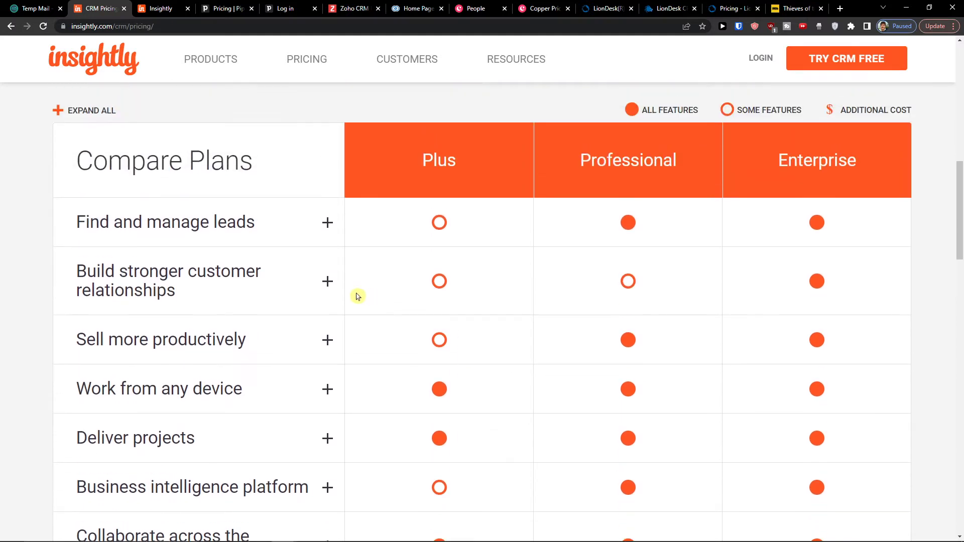
pyautogui.click(323, 223)
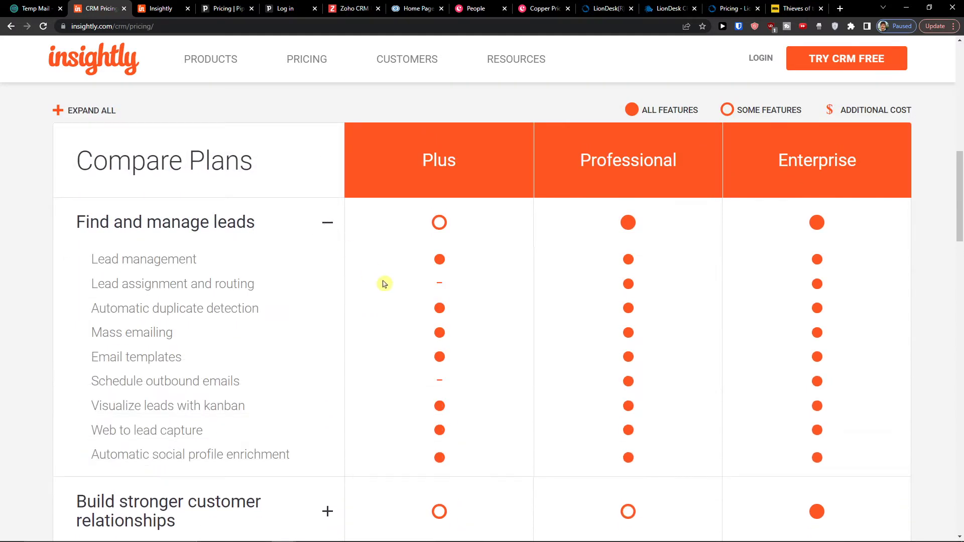
pyautogui.scroll(-3, 326, 342)
pyautogui.click(324, 376)
# - Collapse Find and manage leads, and expand then collapse Sell more productively
pyautogui.scroll(-1, 366, 387)
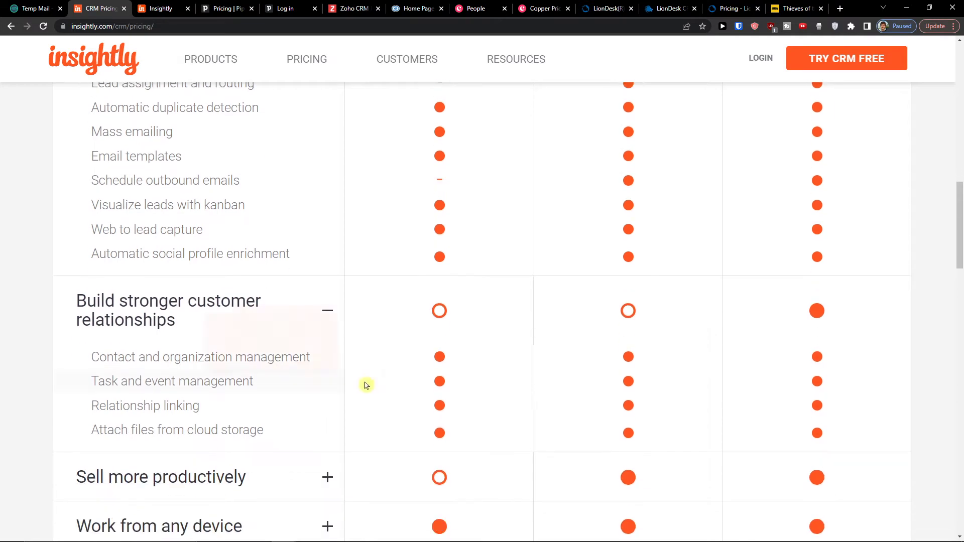
pyautogui.scroll(1, 441, 360)
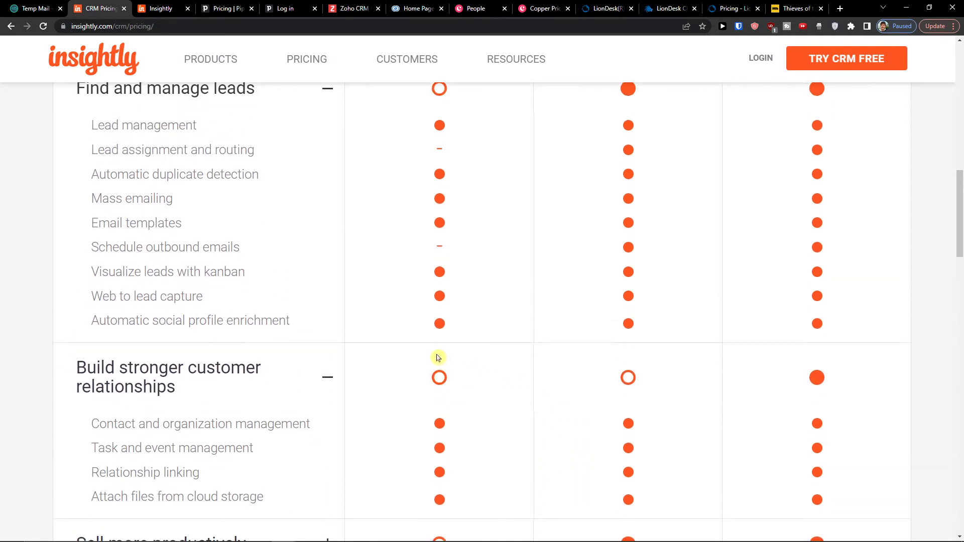
pyautogui.scroll(3, 438, 377)
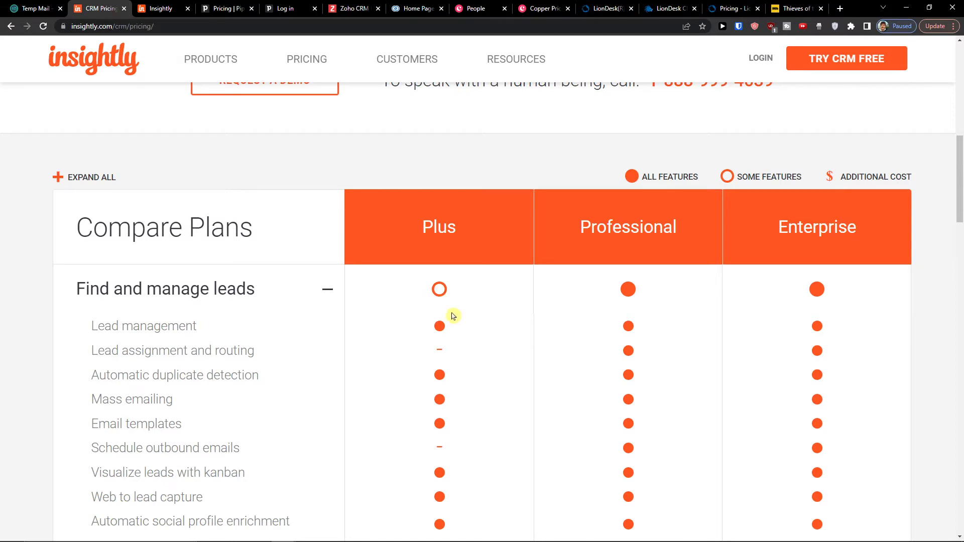
pyautogui.scroll(-2, 452, 315)
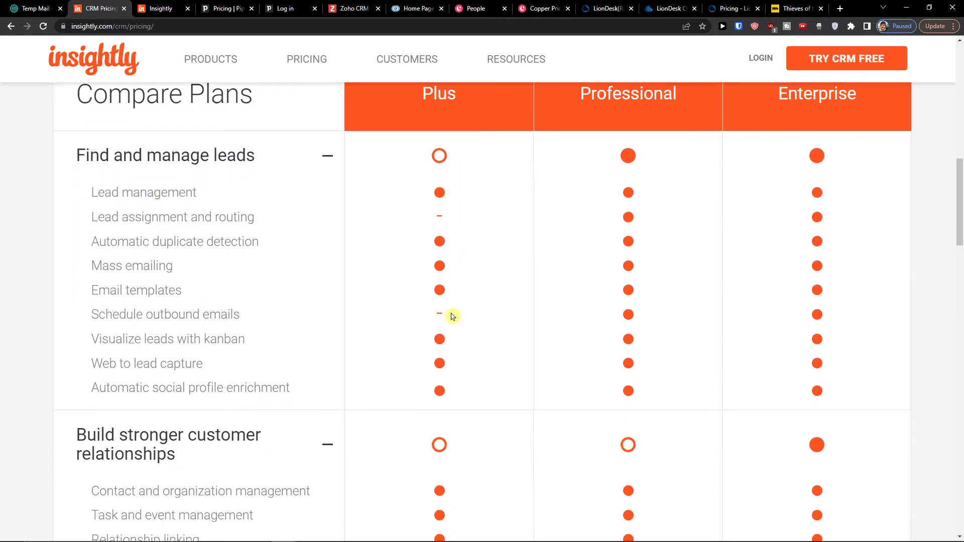
pyautogui.scroll(4, 453, 316)
pyautogui.scroll(-3, 368, 254)
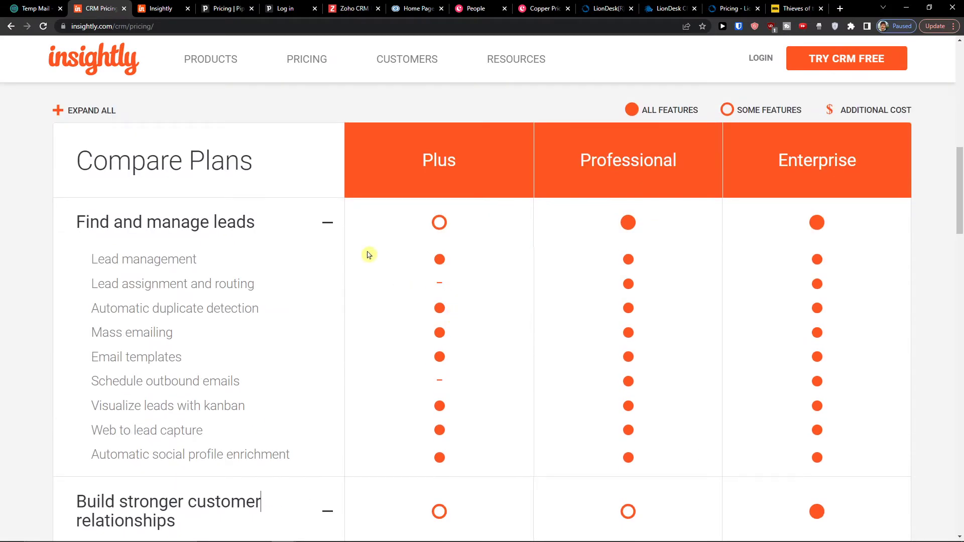
pyautogui.click(325, 231)
pyautogui.scroll(-1, 400, 264)
pyautogui.scroll(-1, 324, 307)
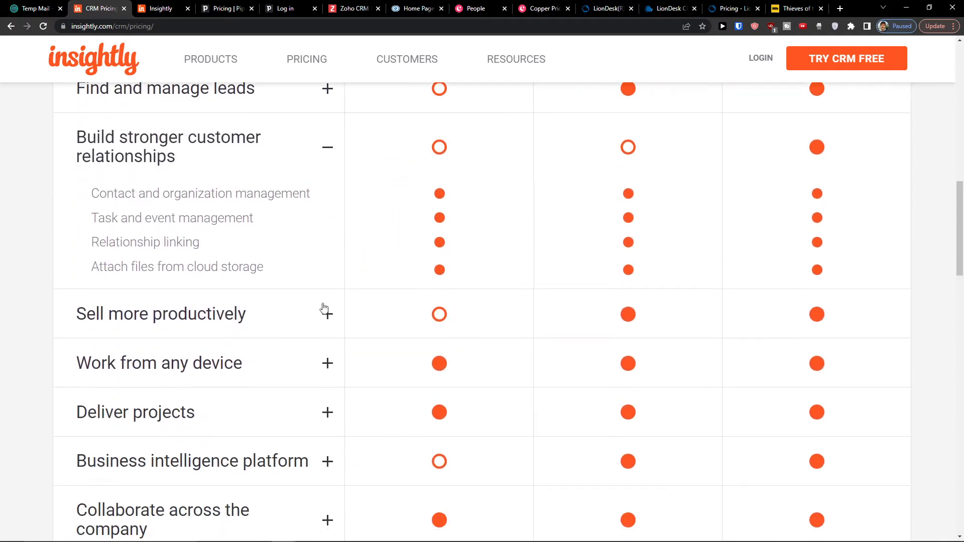
pyautogui.click(325, 311)
pyautogui.click(325, 311)
pyautogui.scroll(5, 325, 311)
pyautogui.click(253, 60)
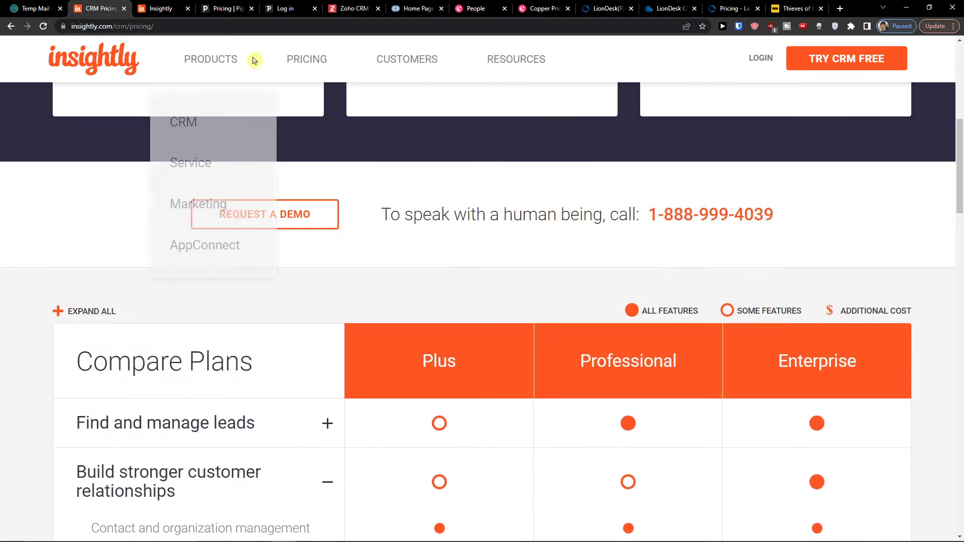
# - Dismiss the save-password prompt, then open Contacts and cancel an Add New Contact form
pyautogui.click(177, 5)
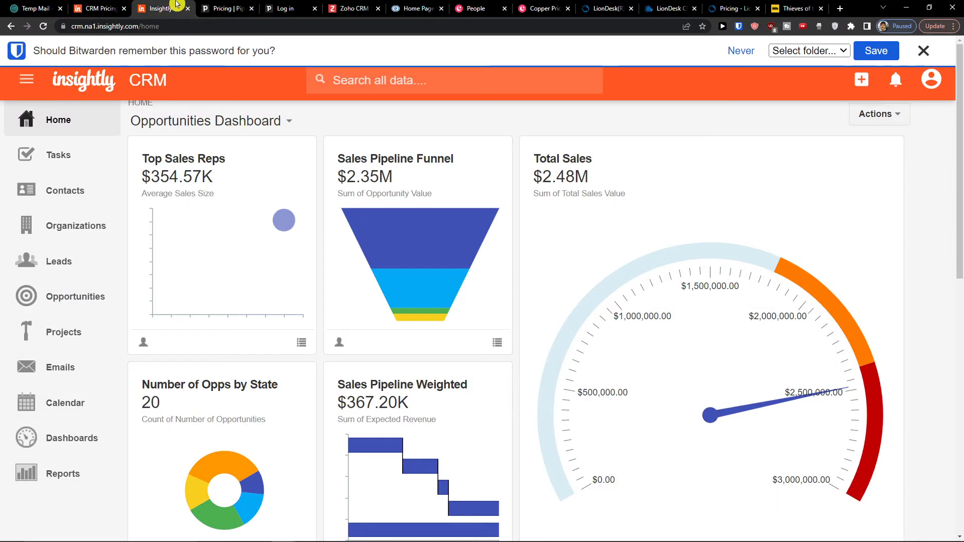
pyautogui.click(923, 51)
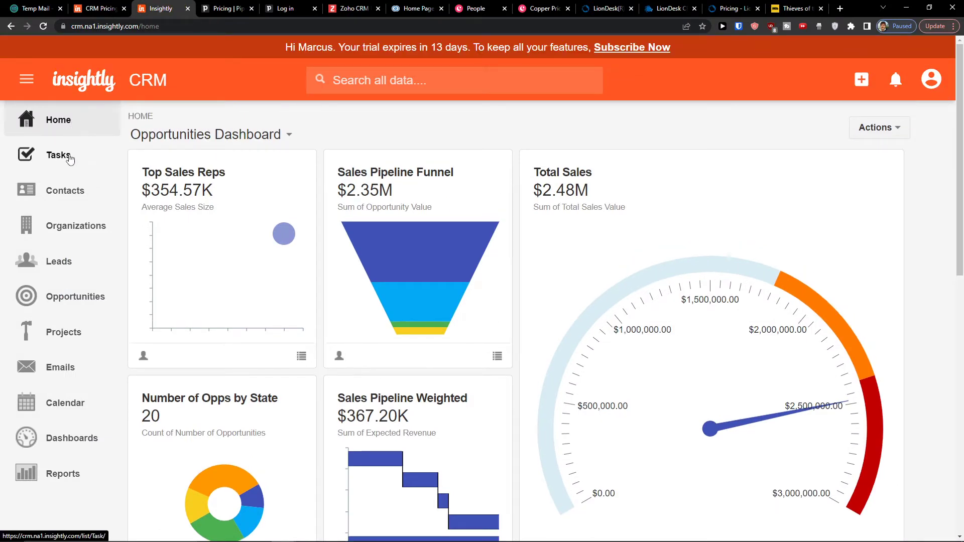
pyautogui.click(64, 194)
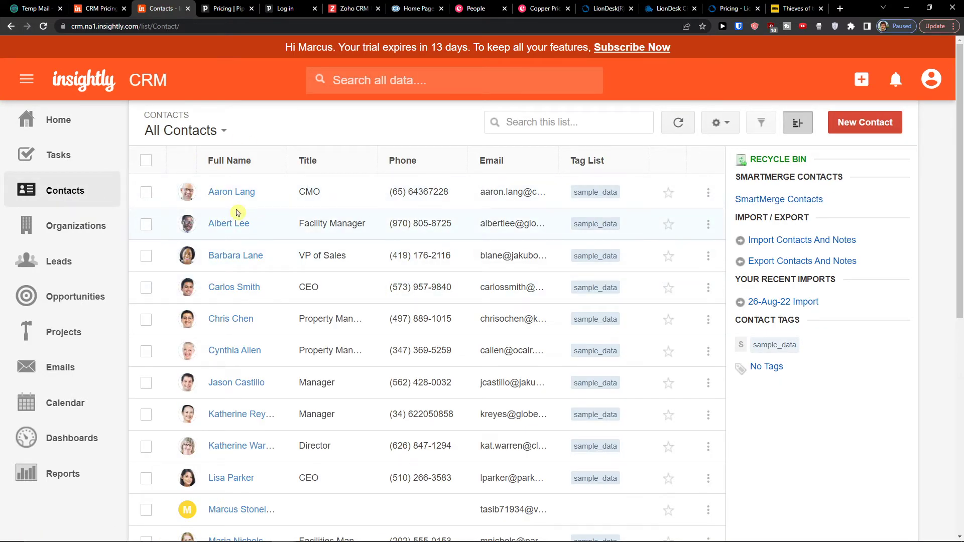
pyautogui.click(893, 126)
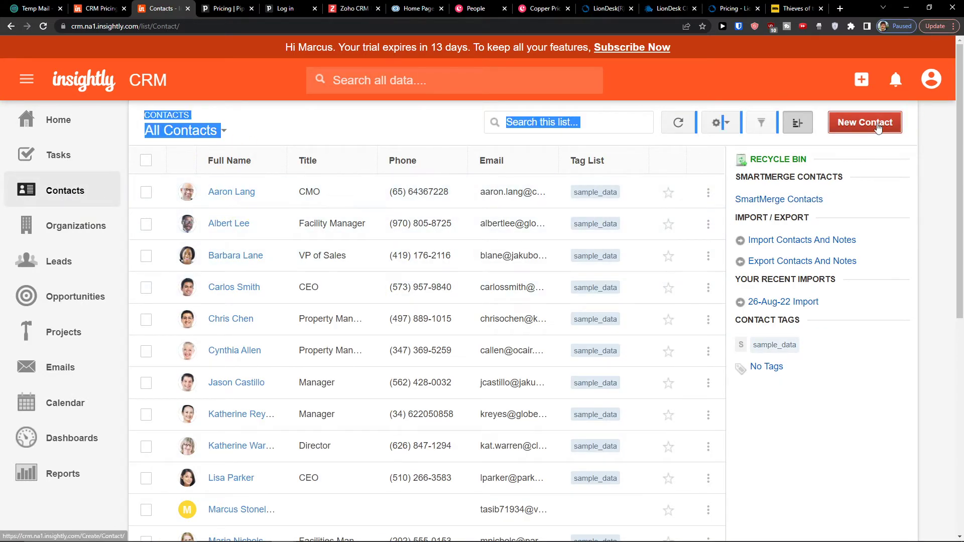
pyautogui.scroll(-4, 398, 263)
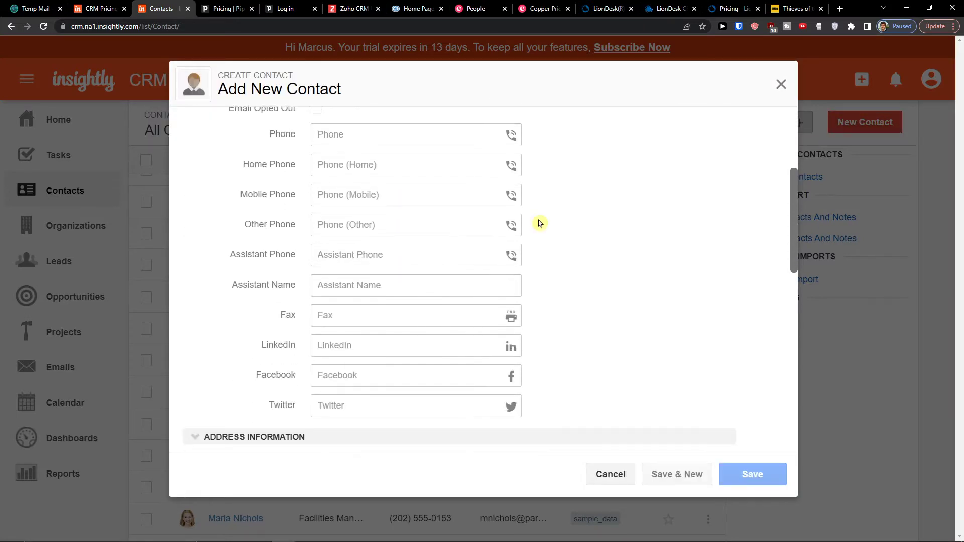
pyautogui.click(781, 84)
# - Browse the Organizations list, then open My Tasks
pyautogui.click(96, 225)
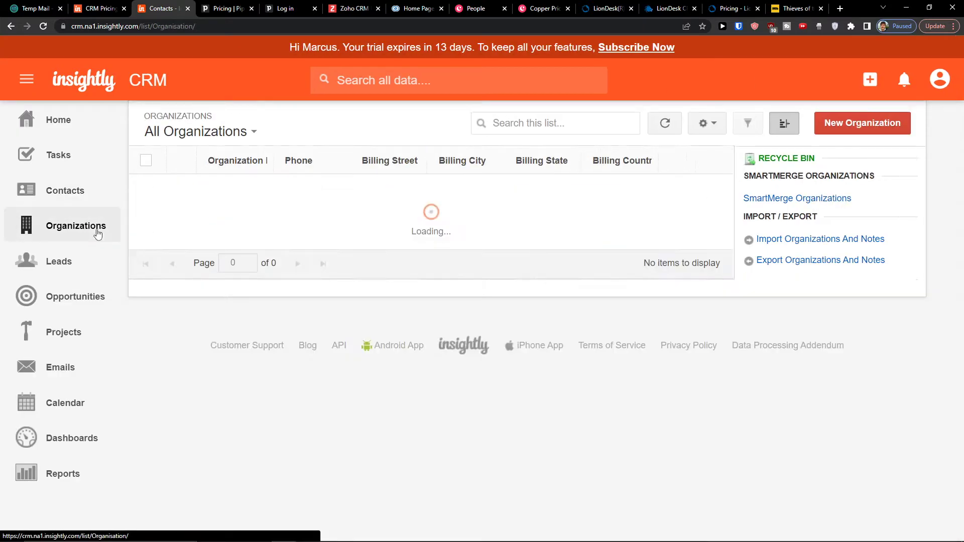
pyautogui.scroll(-5, 318, 256)
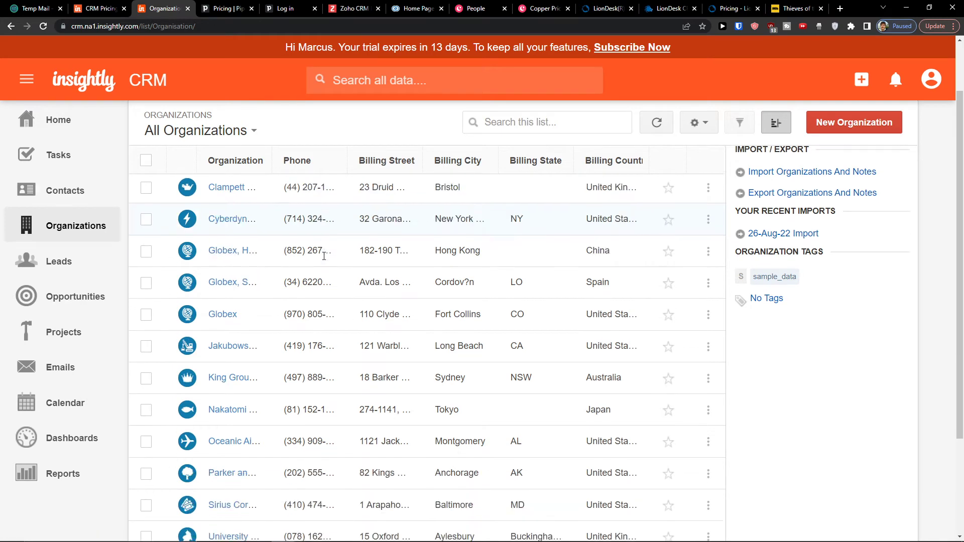
pyautogui.scroll(5, 233, 254)
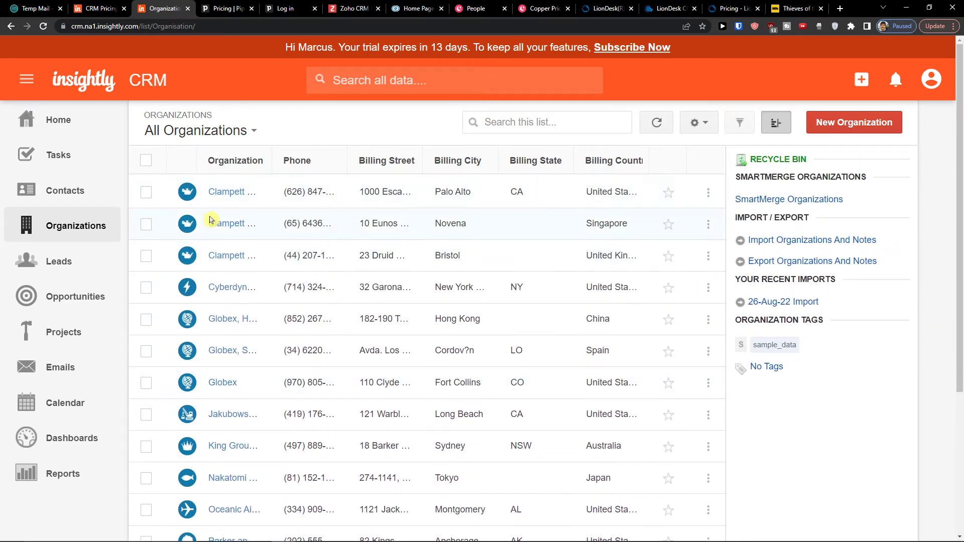
pyautogui.click(58, 167)
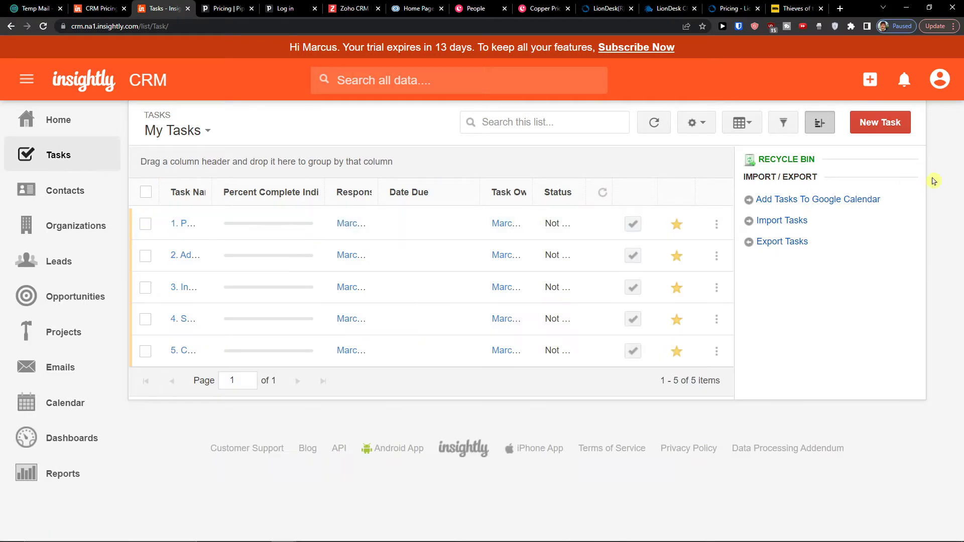
# - Start a new task named 'call' with category Phone call
pyautogui.click(870, 131)
pyautogui.scroll(-1, 462, 166)
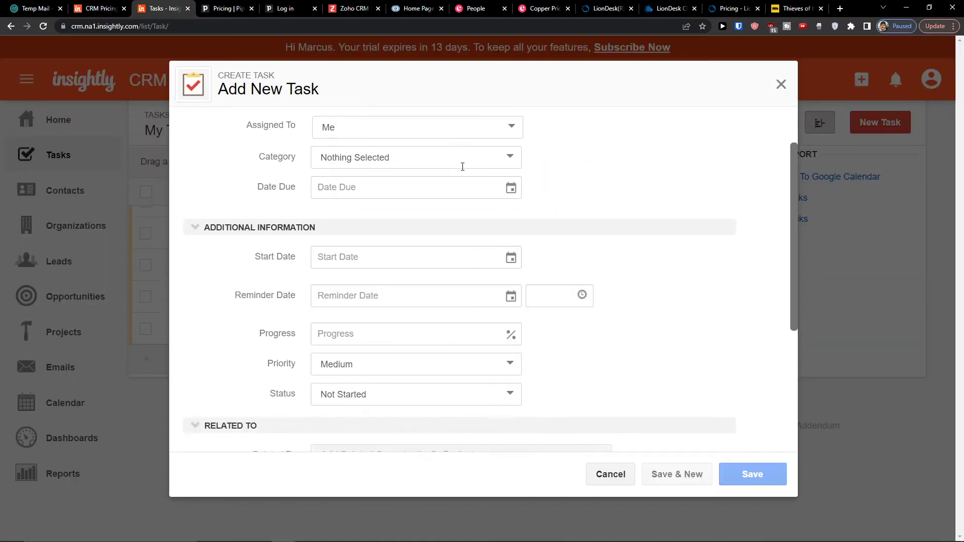
pyautogui.scroll(2, 462, 167)
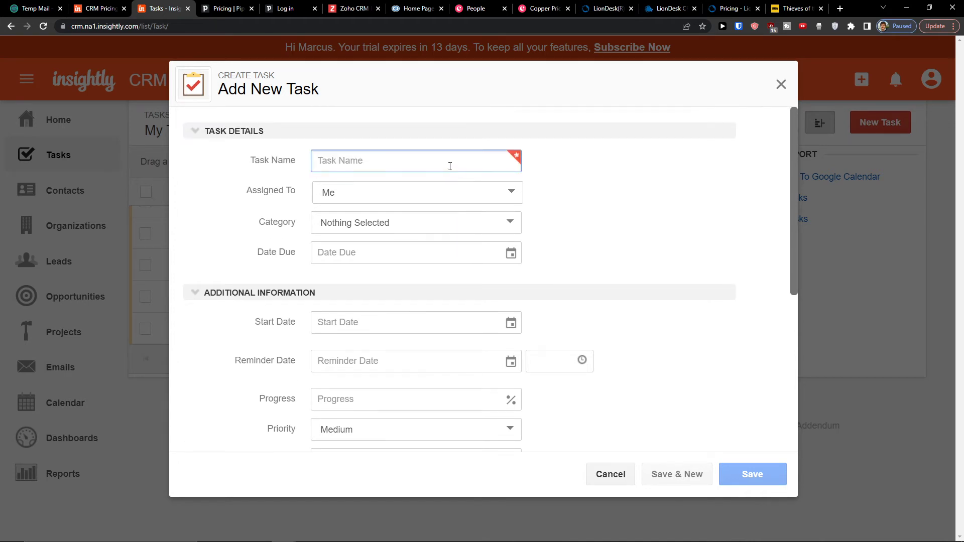
pyautogui.write('caôô')
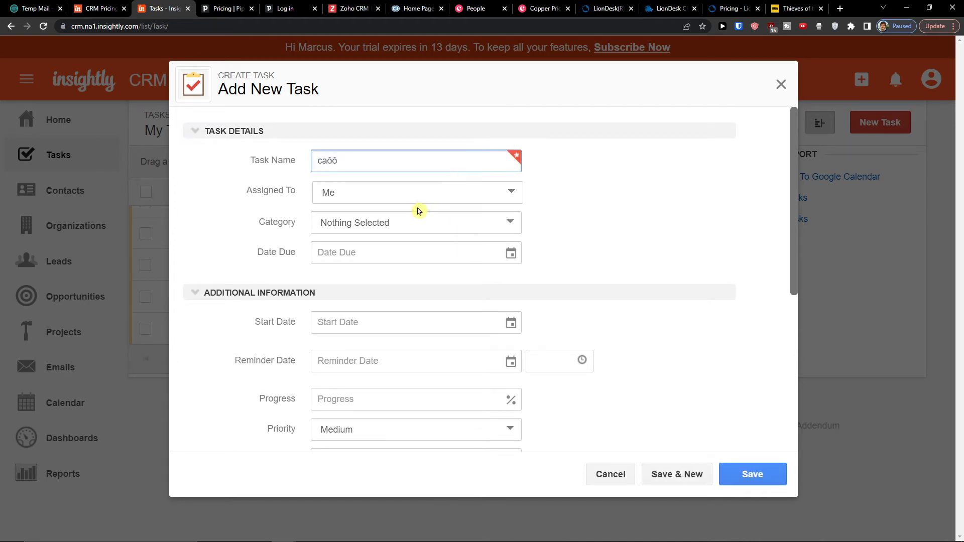
pyautogui.click(413, 194)
pyautogui.doubleClick(401, 168)
pyautogui.click(393, 221)
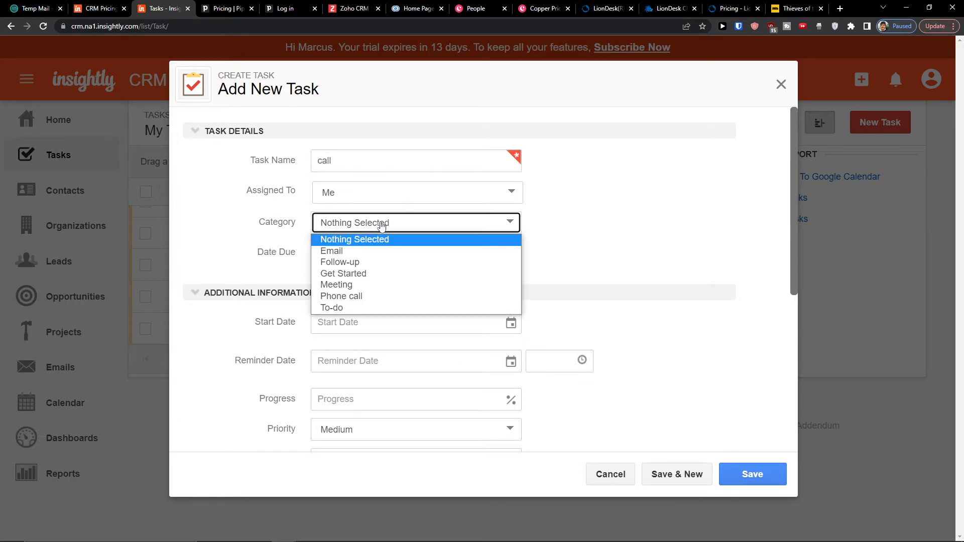
pyautogui.click(368, 297)
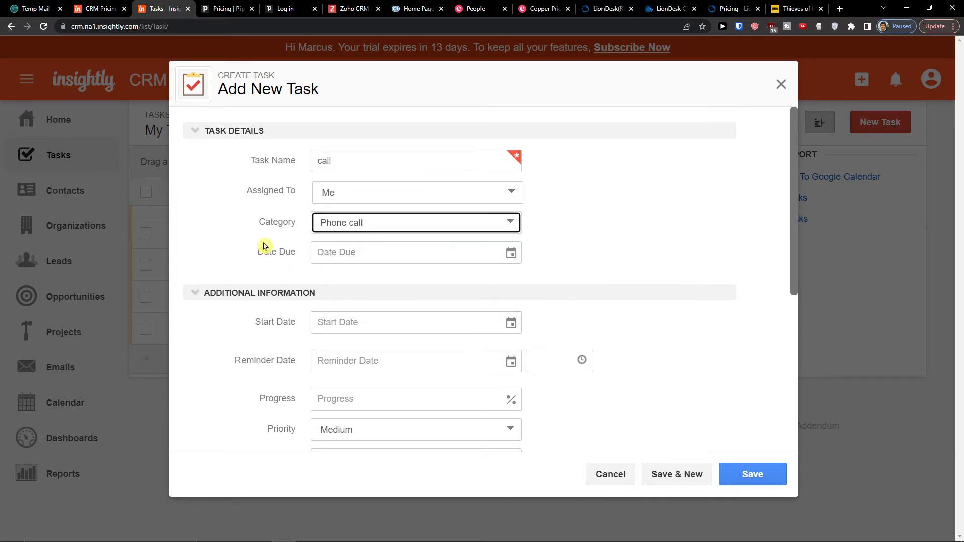
# - Set the start date to 28-Aug-22, leave Related To empty, and cancel the task
pyautogui.scroll(-1, 327, 237)
pyautogui.click(400, 256)
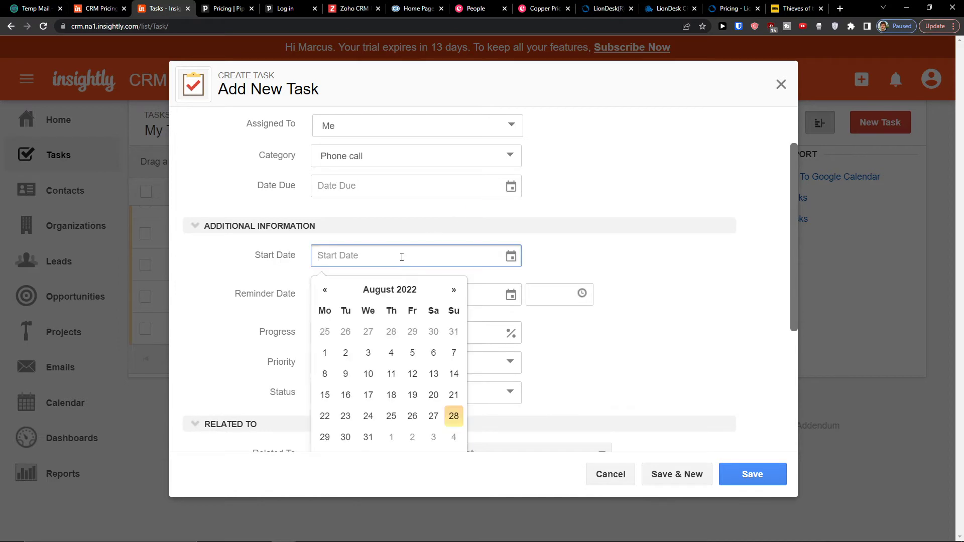
pyautogui.click(446, 415)
pyautogui.scroll(-4, 336, 368)
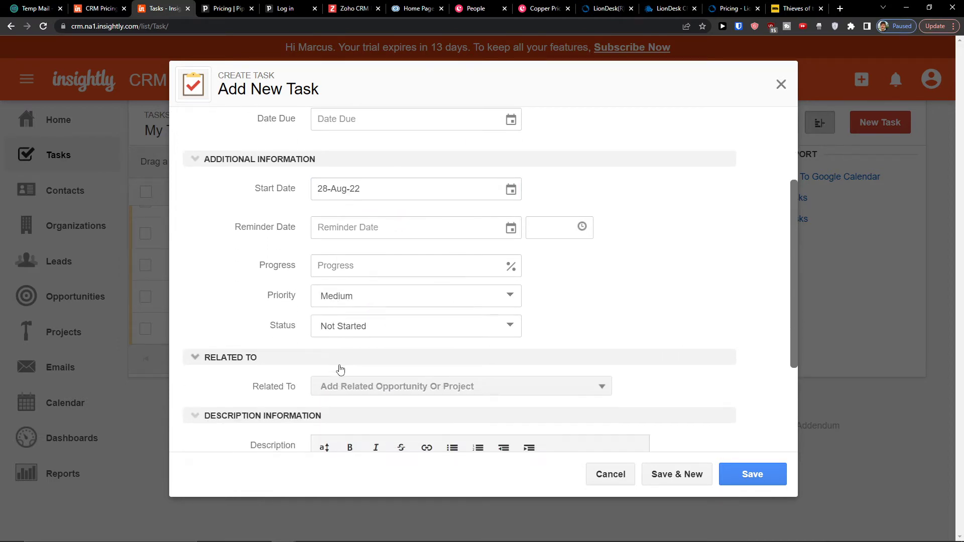
pyautogui.click(421, 240)
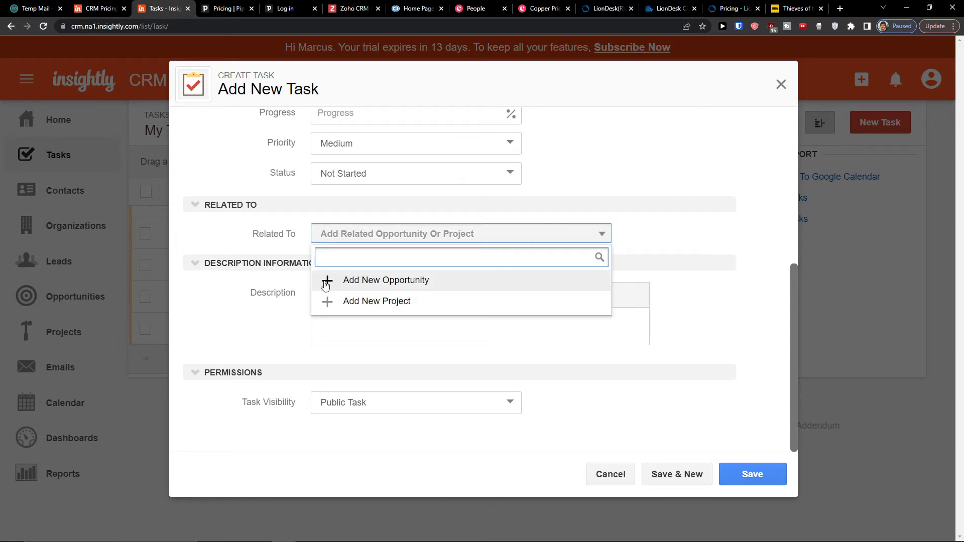
pyautogui.click(743, 435)
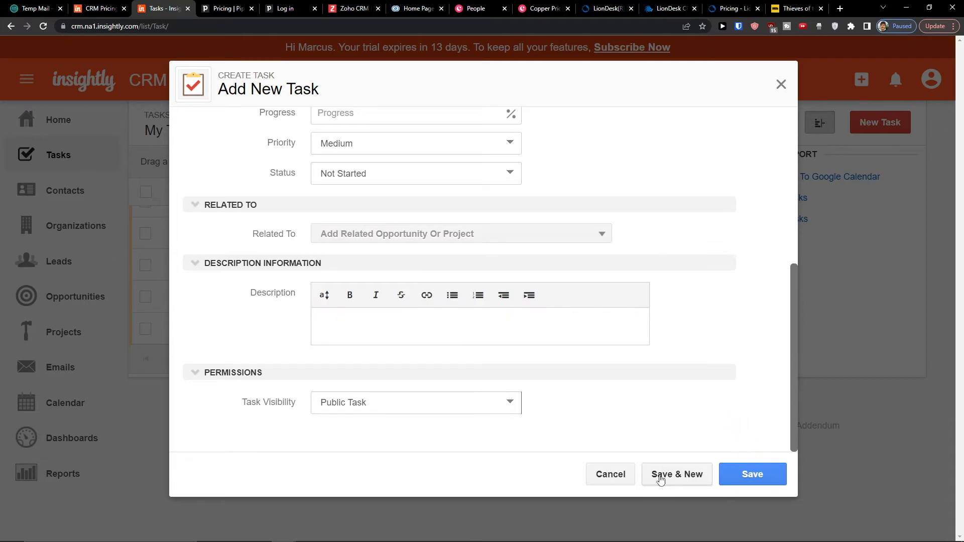
pyautogui.click(610, 474)
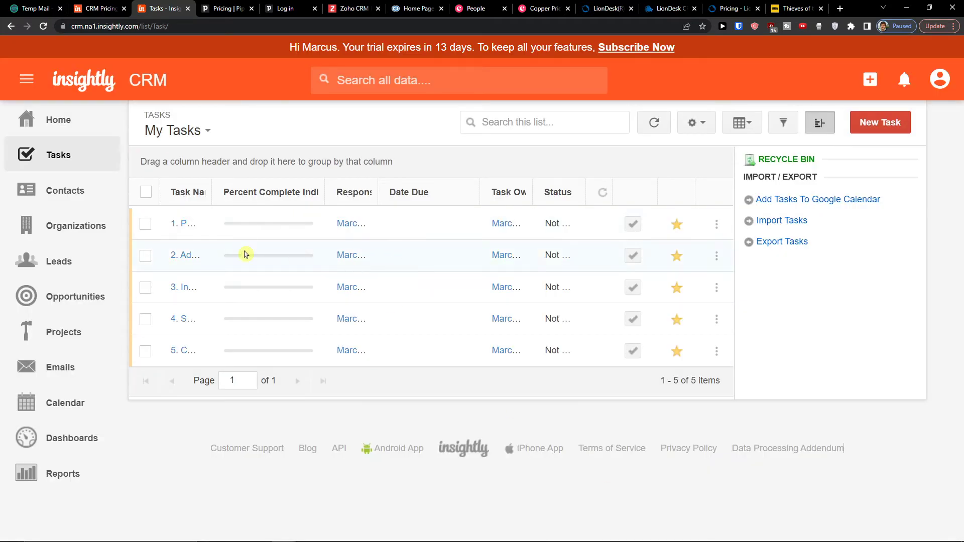
# - Open All Leads and widen the Full Name column
pyautogui.click(51, 261)
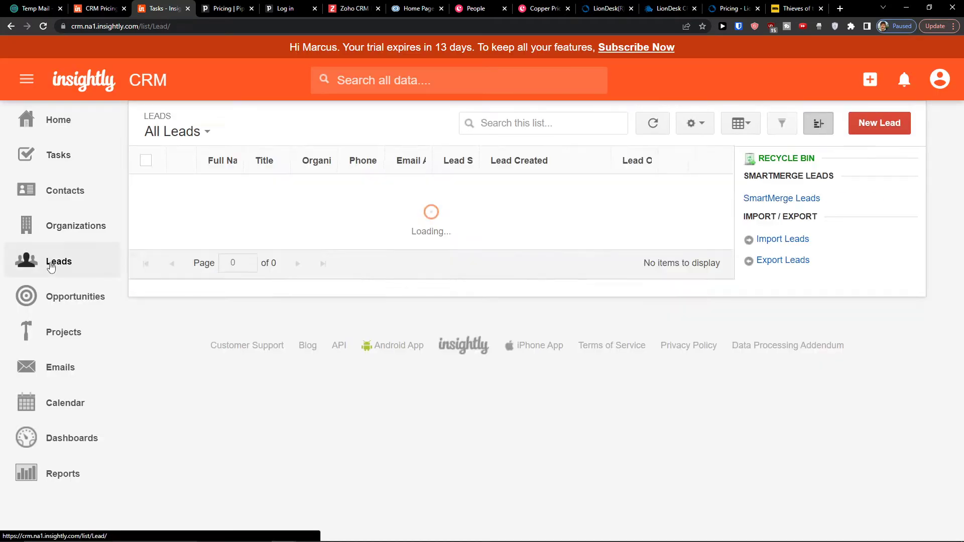
pyautogui.scroll(-1, 278, 261)
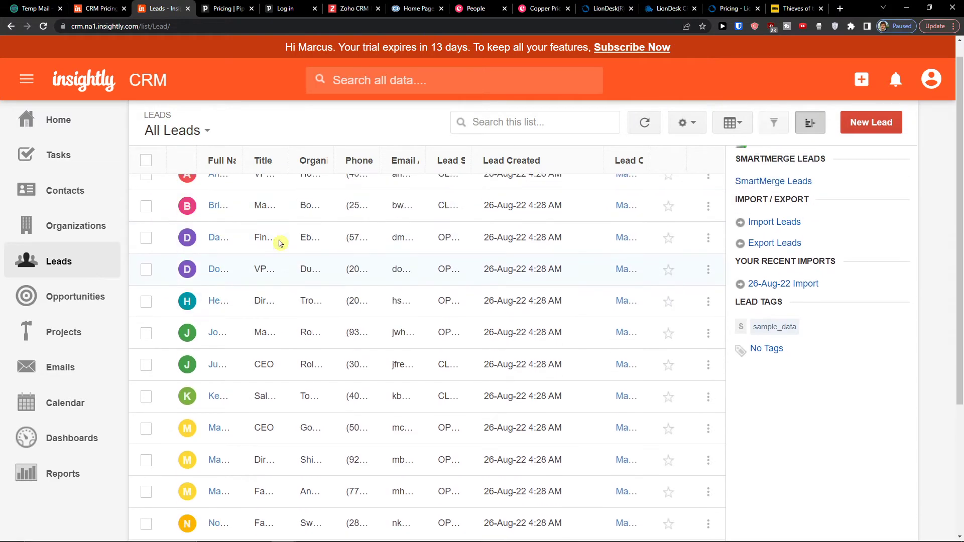
pyautogui.scroll(1, 261, 211)
pyautogui.moveTo(243, 158); pyautogui.dragTo(427, 165)
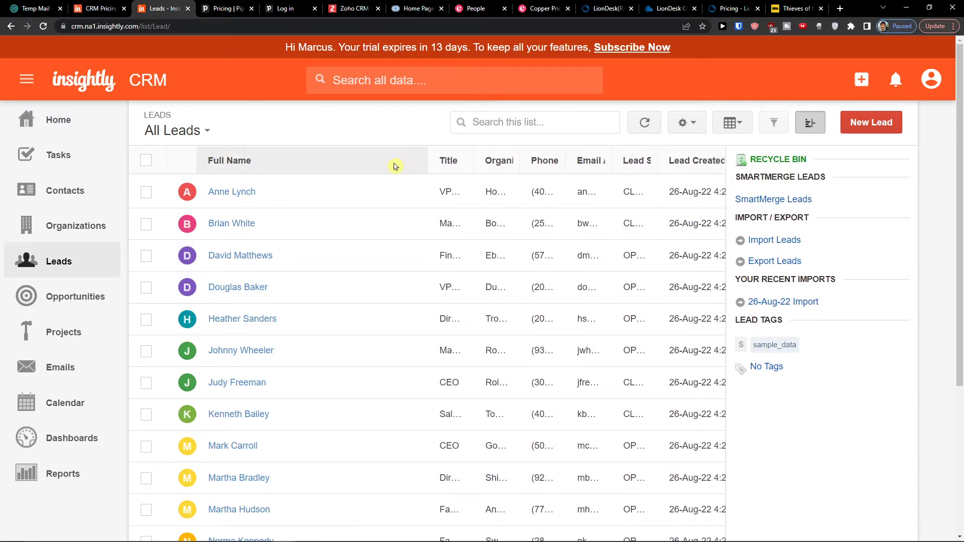
# - Browse the Add New Lead form, close it unsaved, and open All Opportunities
pyautogui.click(872, 123)
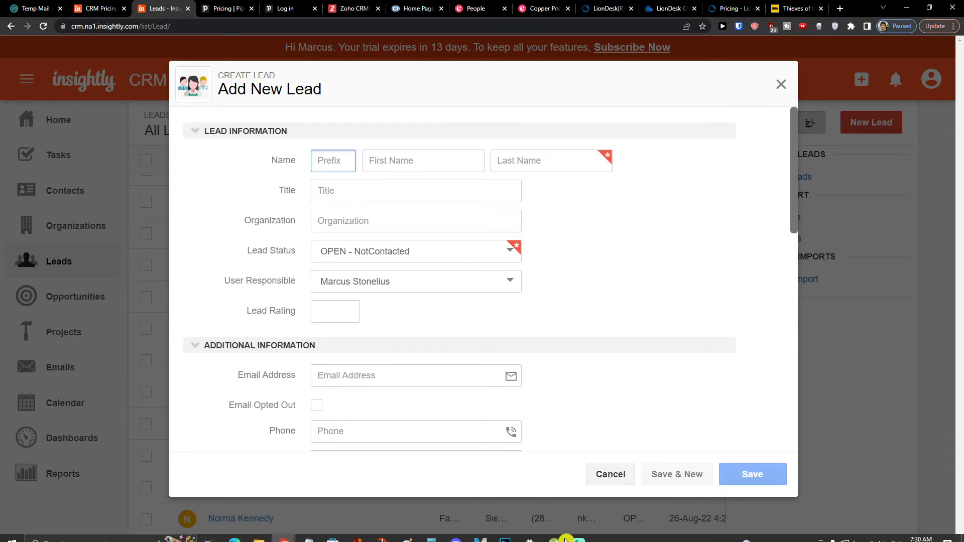
pyautogui.click(579, 532)
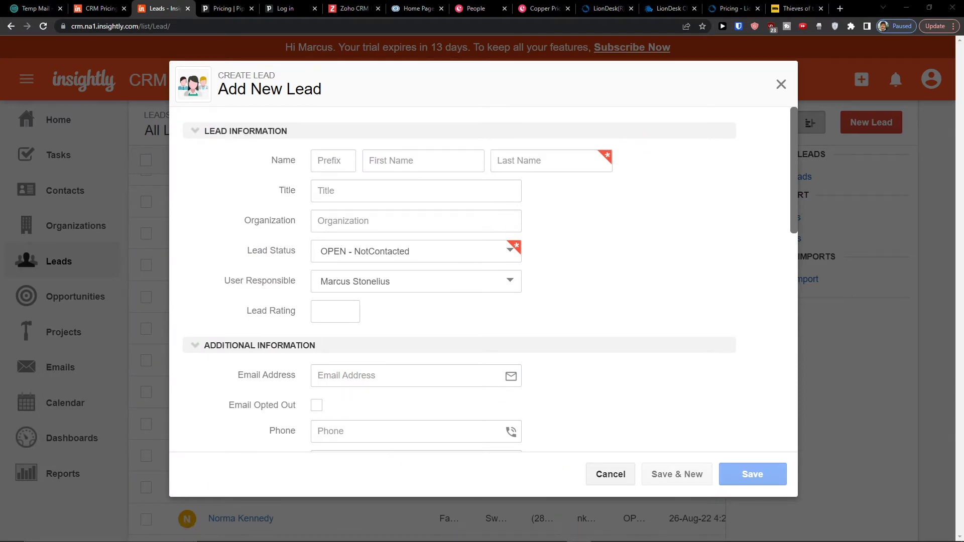
pyautogui.click(693, 59)
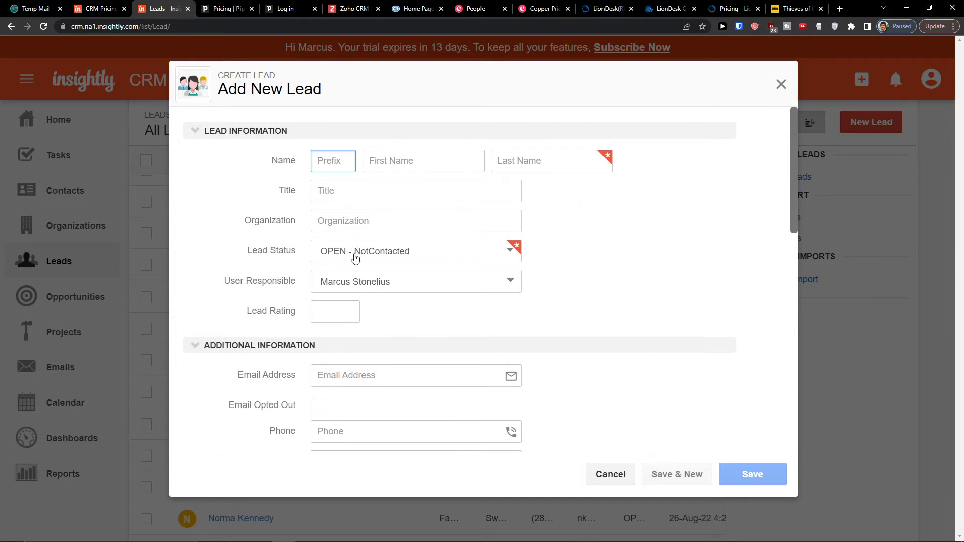
pyautogui.scroll(-3, 355, 258)
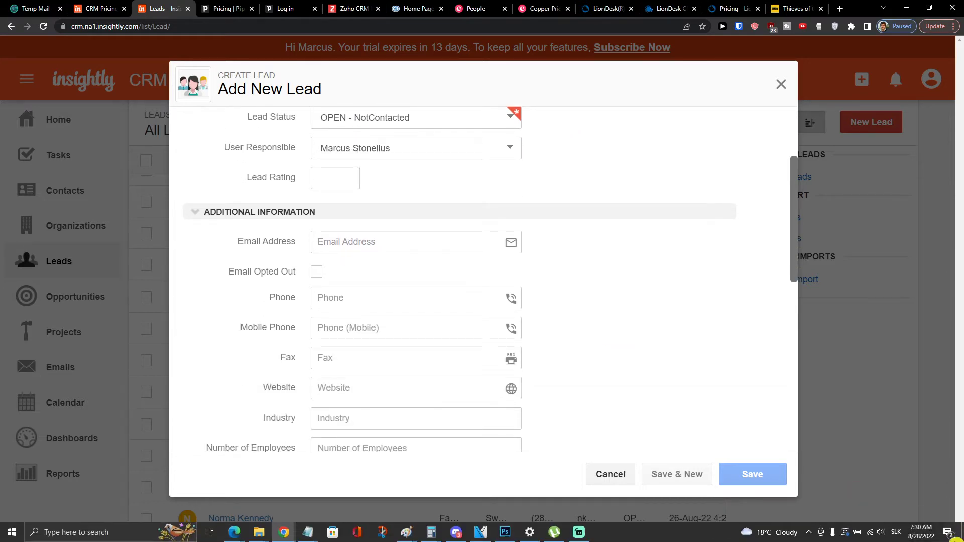
pyautogui.scroll(-2, 413, 237)
pyautogui.scroll(-7, 386, 231)
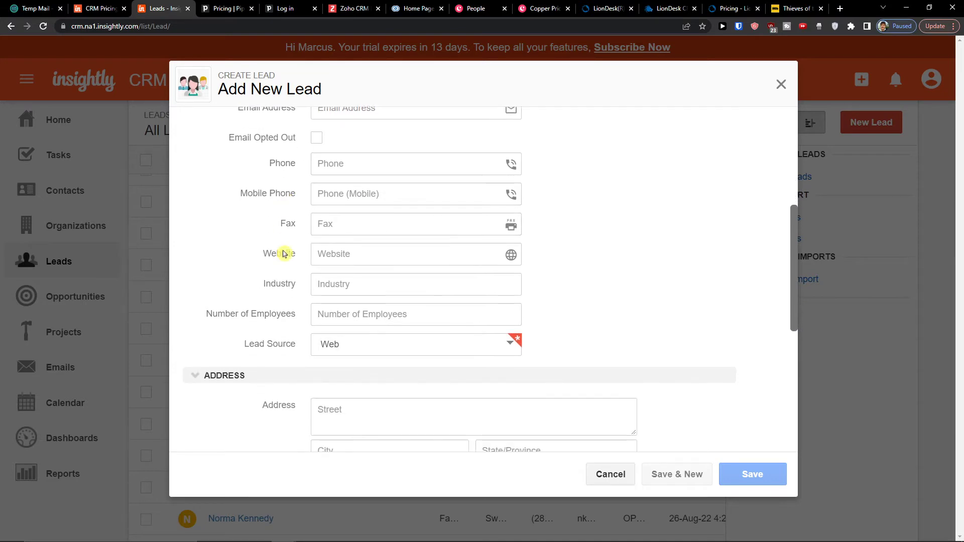
pyautogui.scroll(12, 322, 270)
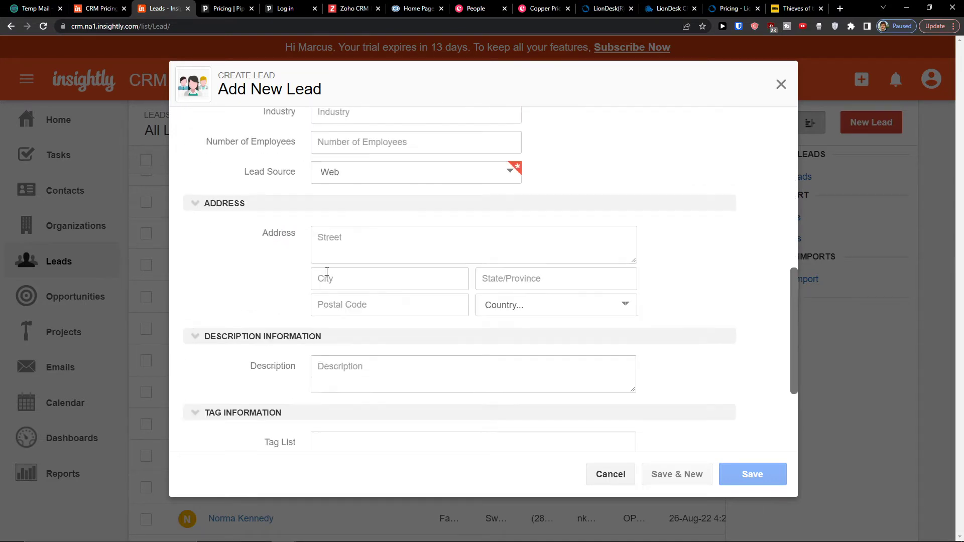
pyautogui.click(778, 90)
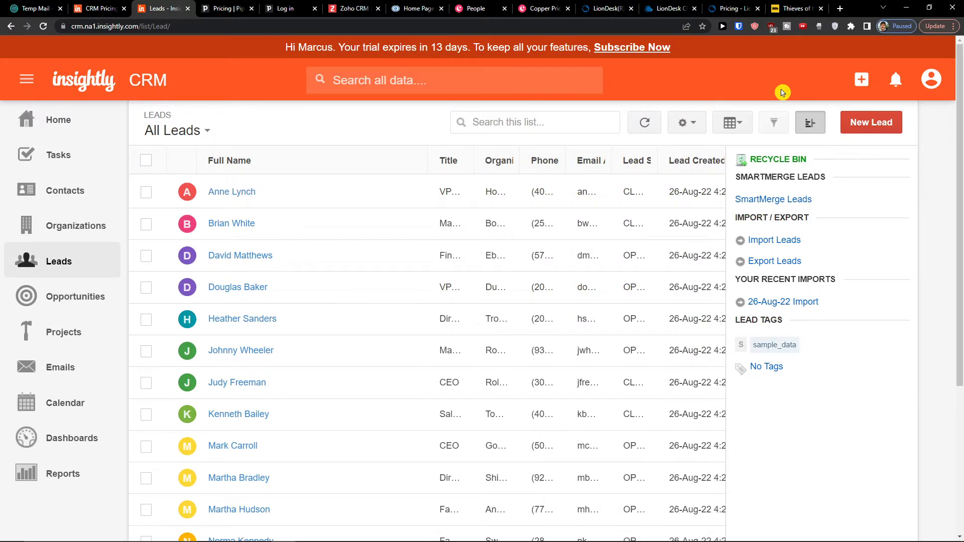
pyautogui.click(60, 292)
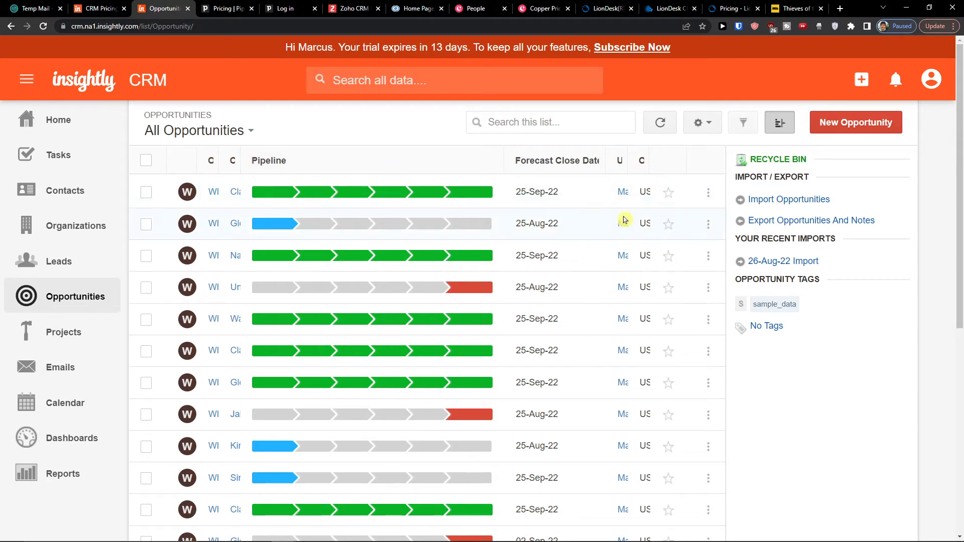
# - Start a new opportunity named Youtube Business with a 25% probability of winning
pyautogui.click(864, 134)
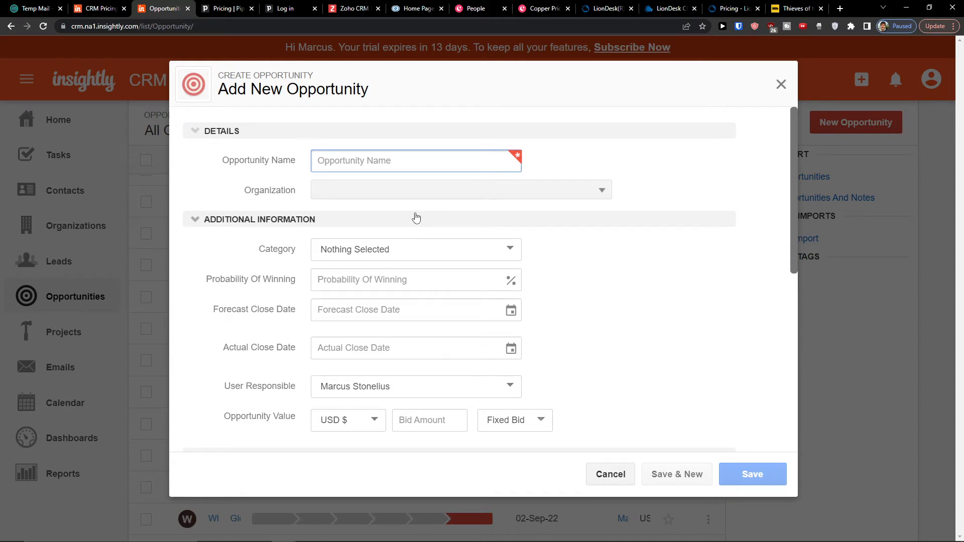
pyautogui.write('Youtube Business')
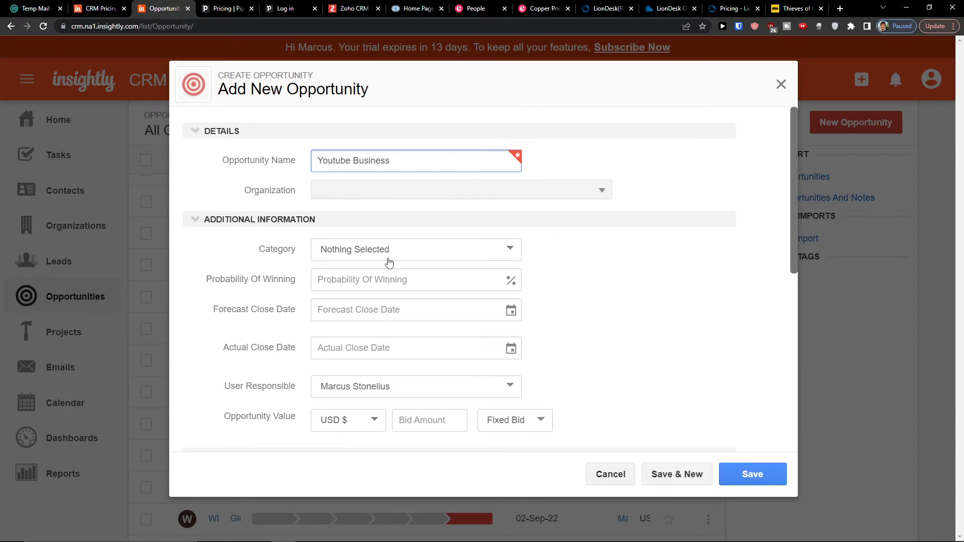
pyautogui.click(389, 262)
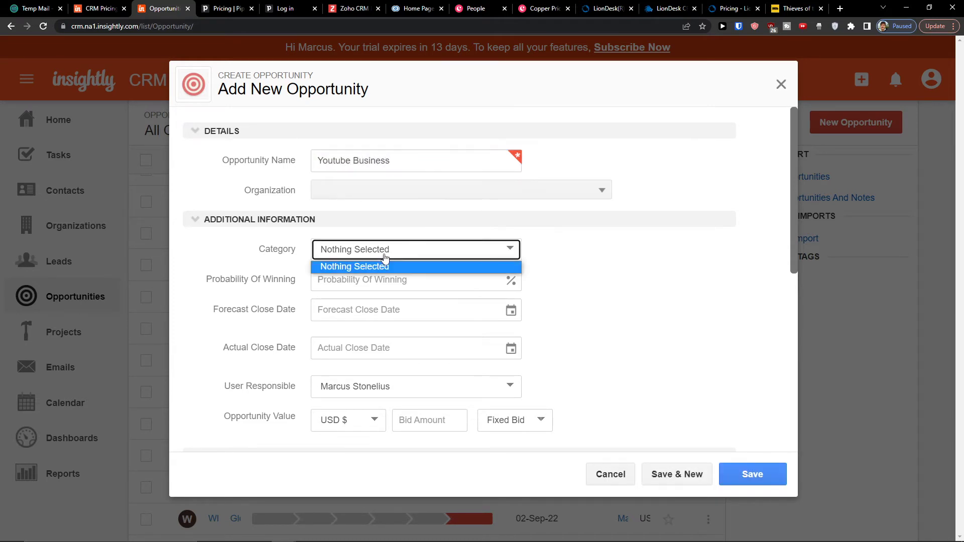
pyautogui.click(388, 268)
pyautogui.click(382, 279)
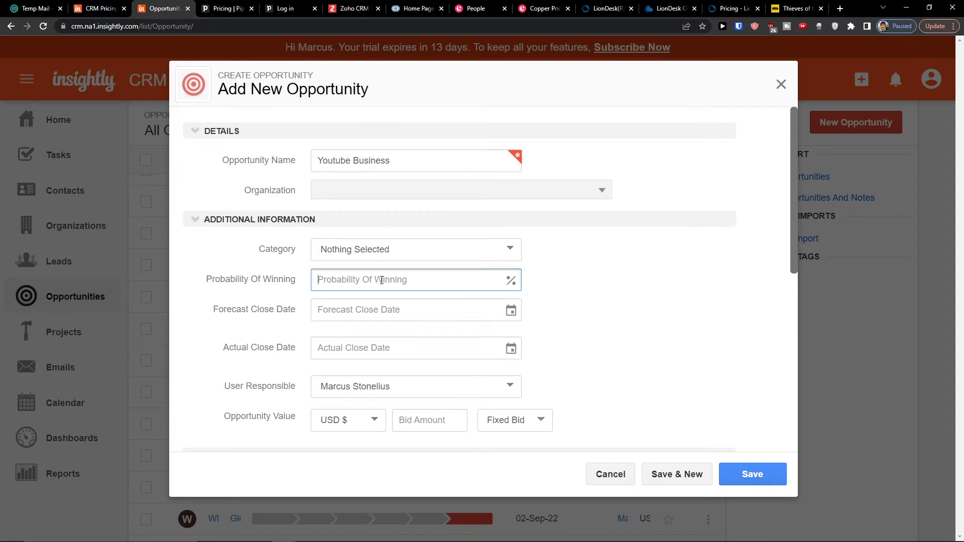
pyautogui.write('25')
pyautogui.click(378, 308)
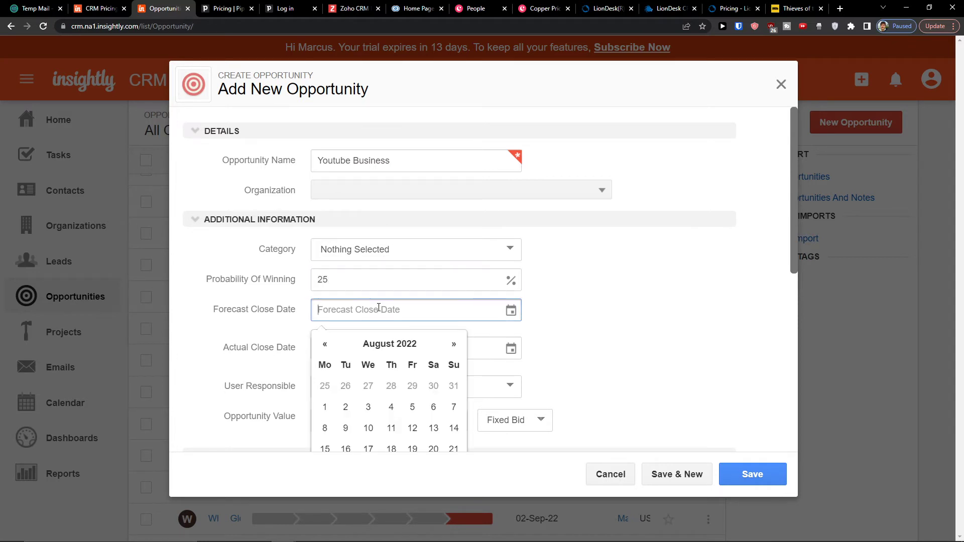
pyautogui.click(749, 333)
# - Enter an opportunity value of 50000 USD
pyautogui.scroll(-4, 671, 330)
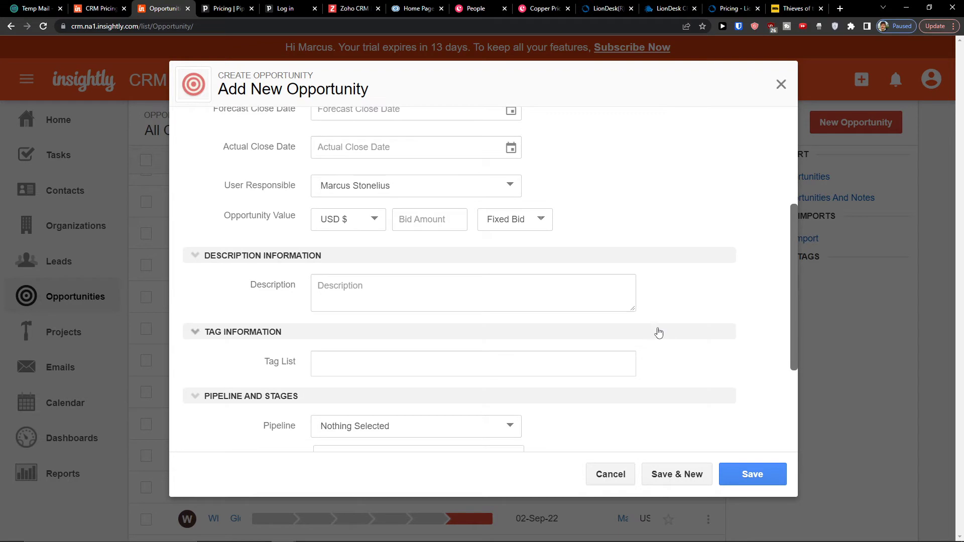
pyautogui.scroll(-3, 658, 332)
pyautogui.scroll(1, 658, 333)
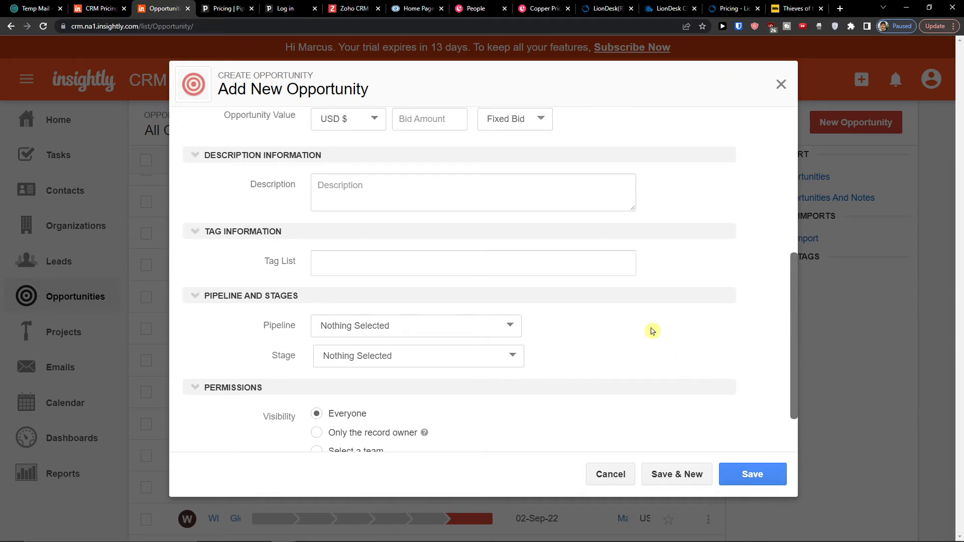
pyautogui.scroll(5, 651, 331)
pyautogui.scroll(-3, 652, 331)
pyautogui.scroll(3, 383, 370)
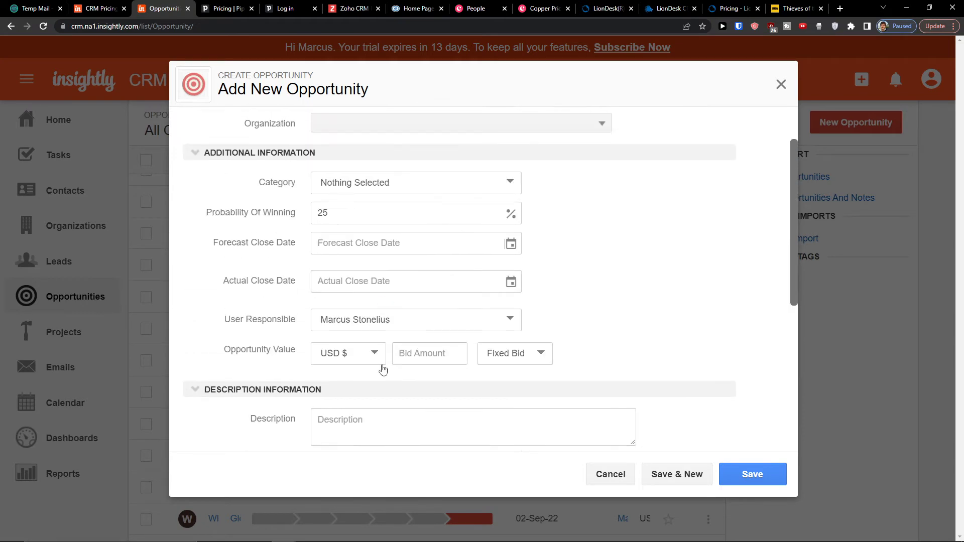
pyautogui.click(416, 355)
pyautogui.write('5000')
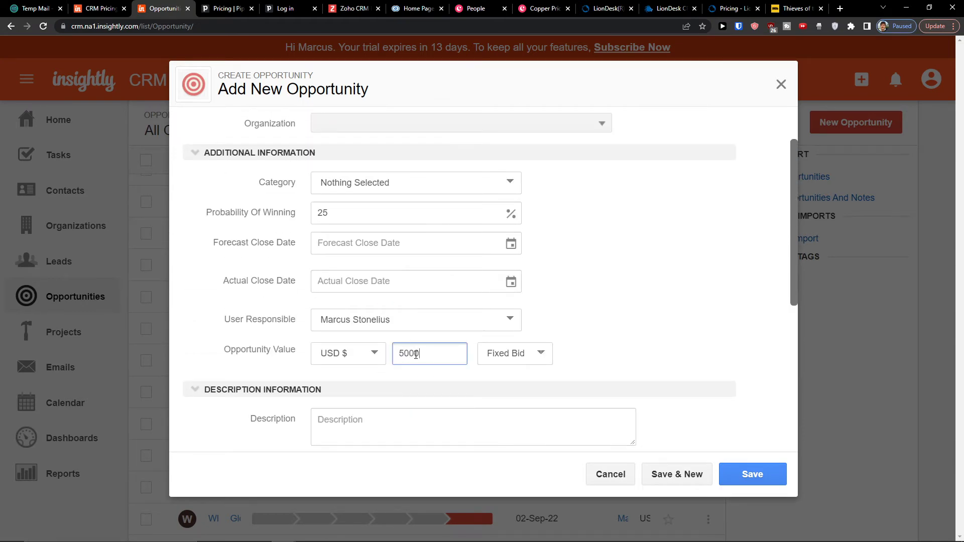
pyautogui.write('0')
# - Set the forecast close date to 28-Aug-22 and the actual close date to 31-Aug-22
pyautogui.click(388, 244)
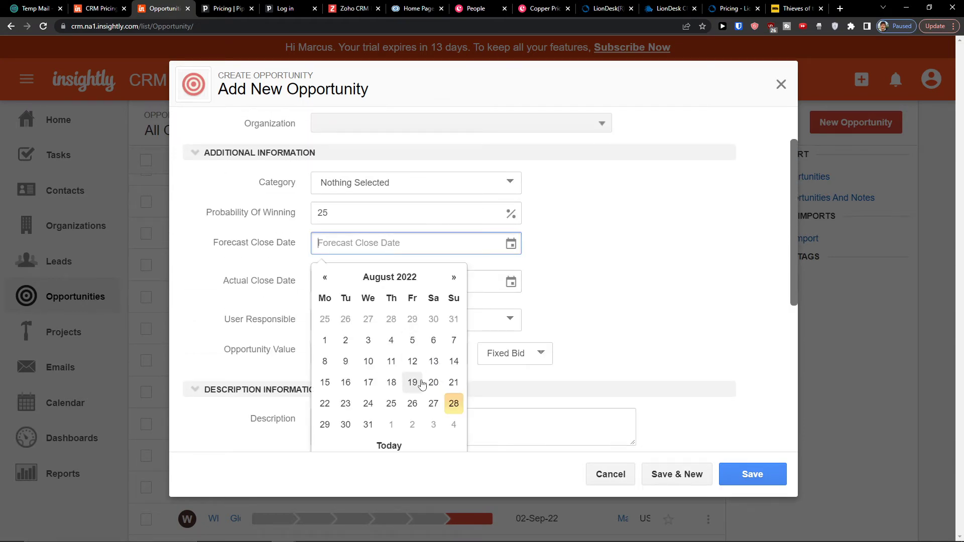
pyautogui.click(453, 403)
pyautogui.click(405, 276)
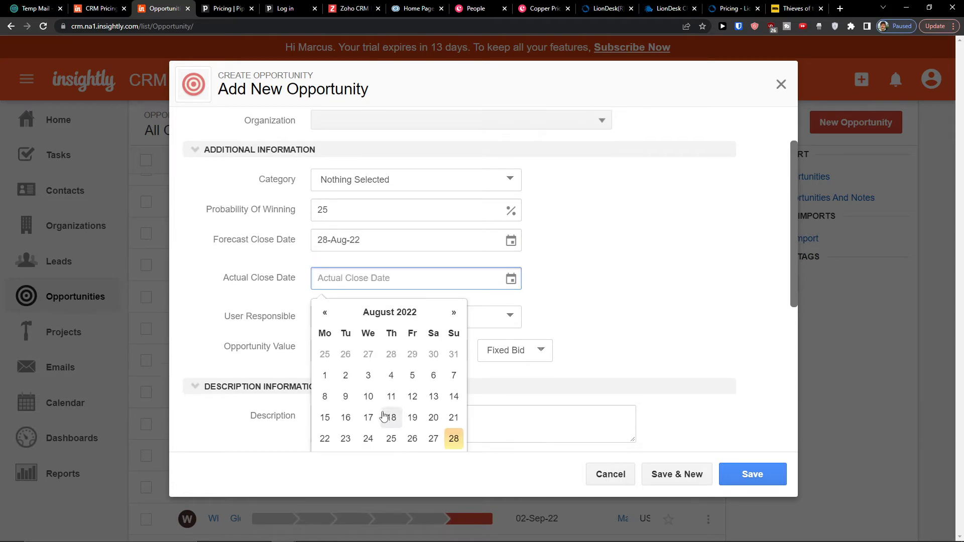
pyautogui.scroll(-1, 384, 417)
pyautogui.click(368, 395)
pyautogui.scroll(3, 234, 265)
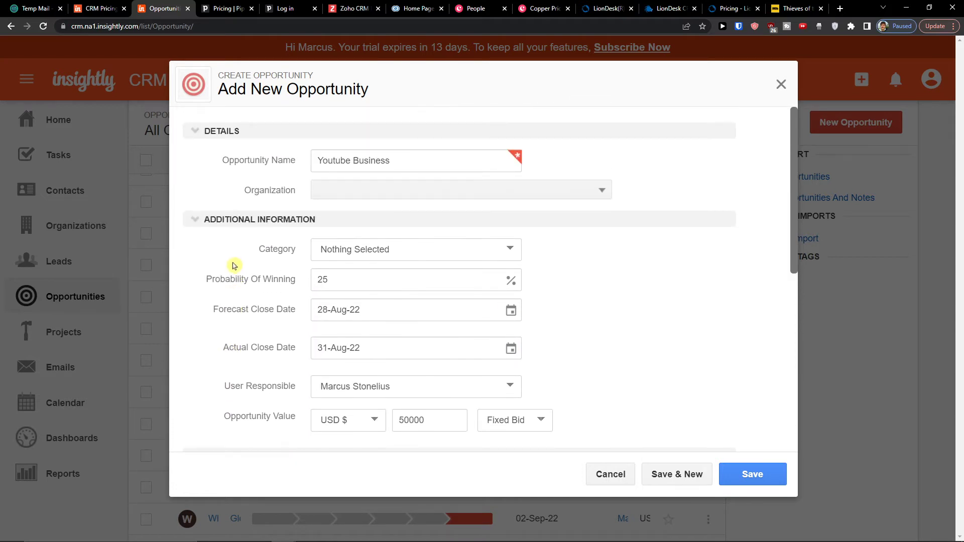
# - Save the opportunity with no category and return to the All Opportunities list
pyautogui.click(355, 265)
pyautogui.click(356, 266)
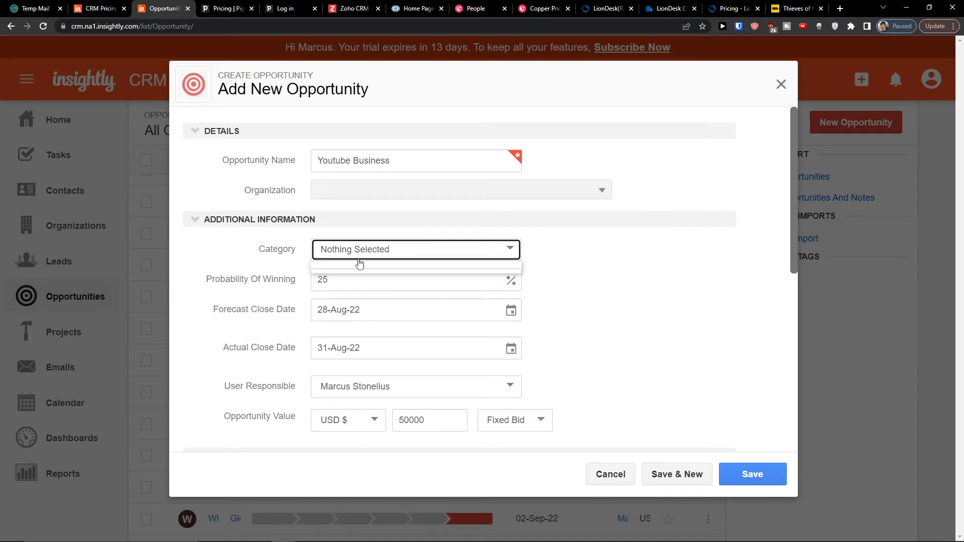
pyautogui.scroll(-5, 320, 297)
pyautogui.scroll(-2, 321, 298)
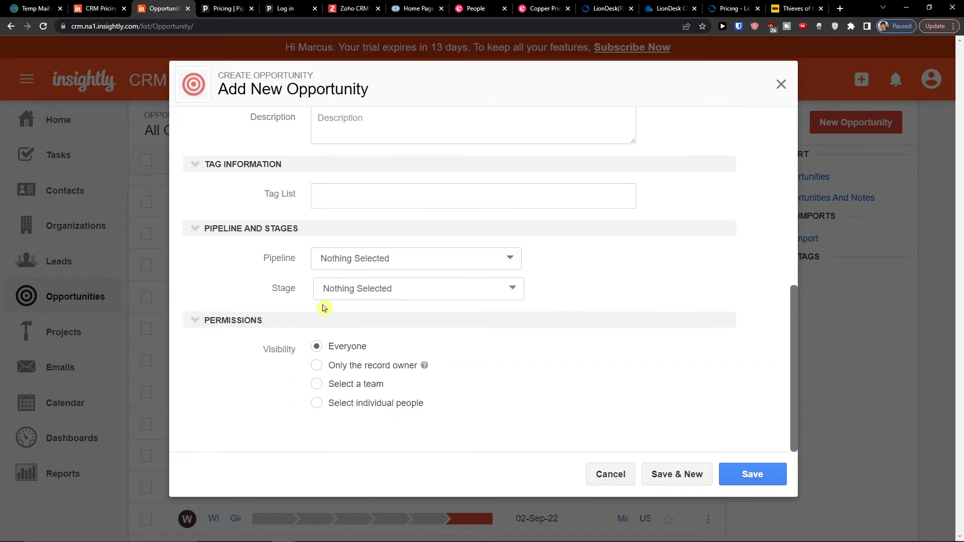
pyautogui.click(752, 473)
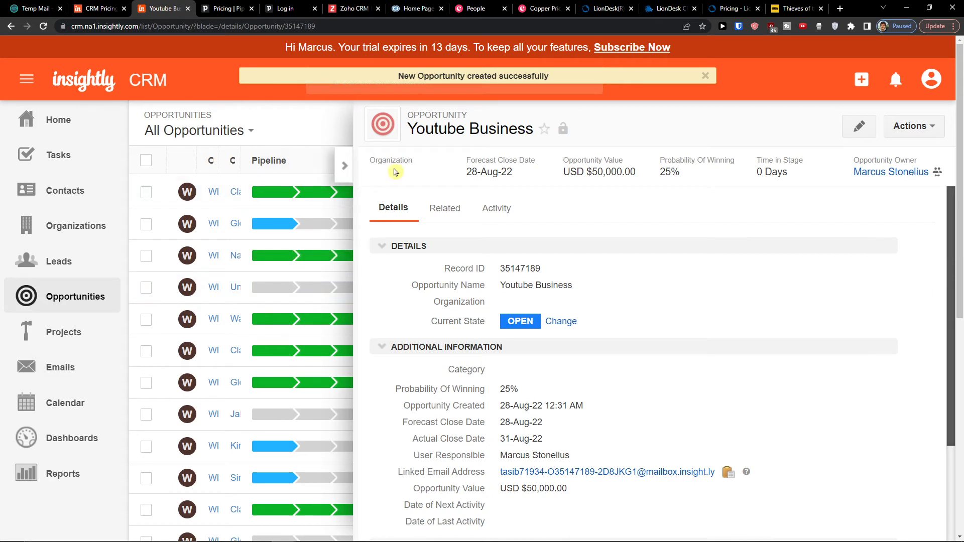
pyautogui.scroll(-2, 550, 250)
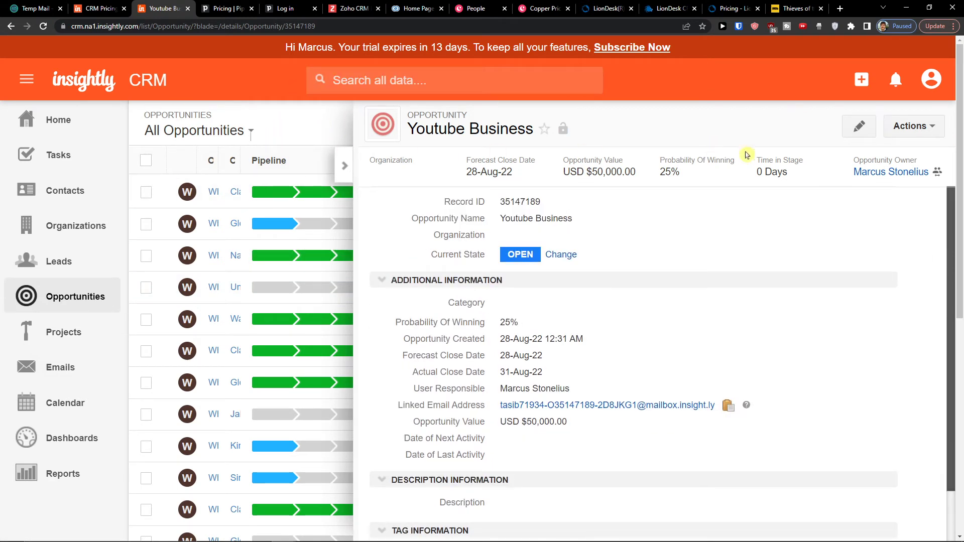
pyautogui.click(344, 166)
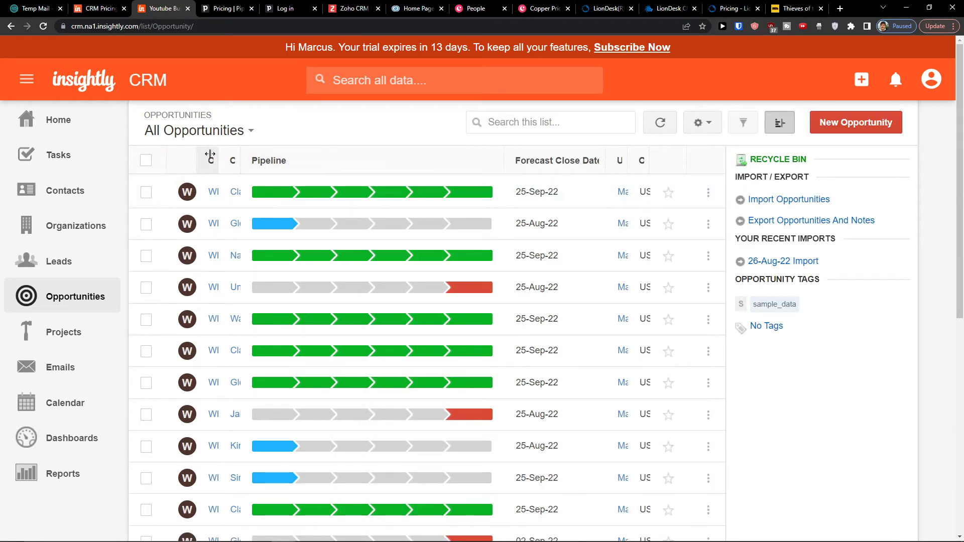
# - Widen the Organization and Opportunity Name columns so full names show
pyautogui.rightClick(197, 156)
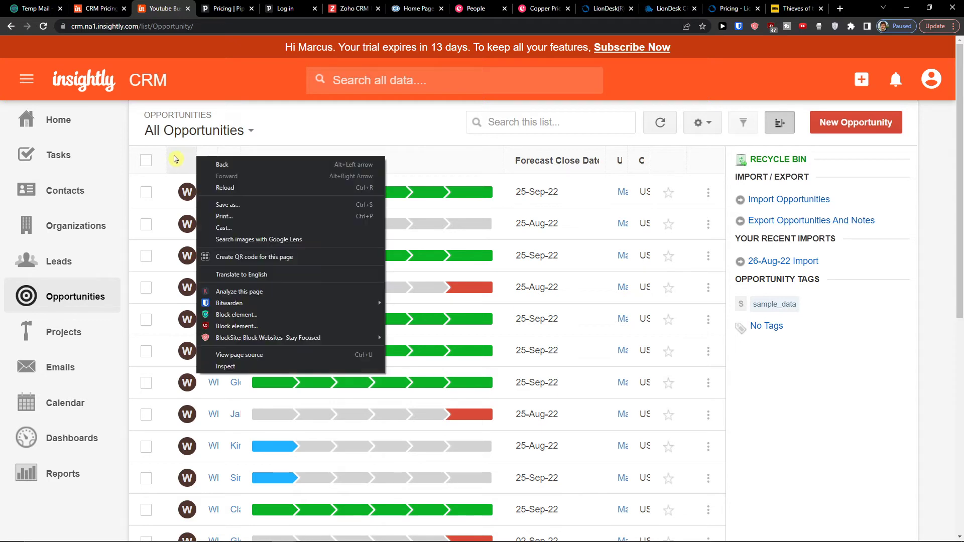
pyautogui.click(175, 160)
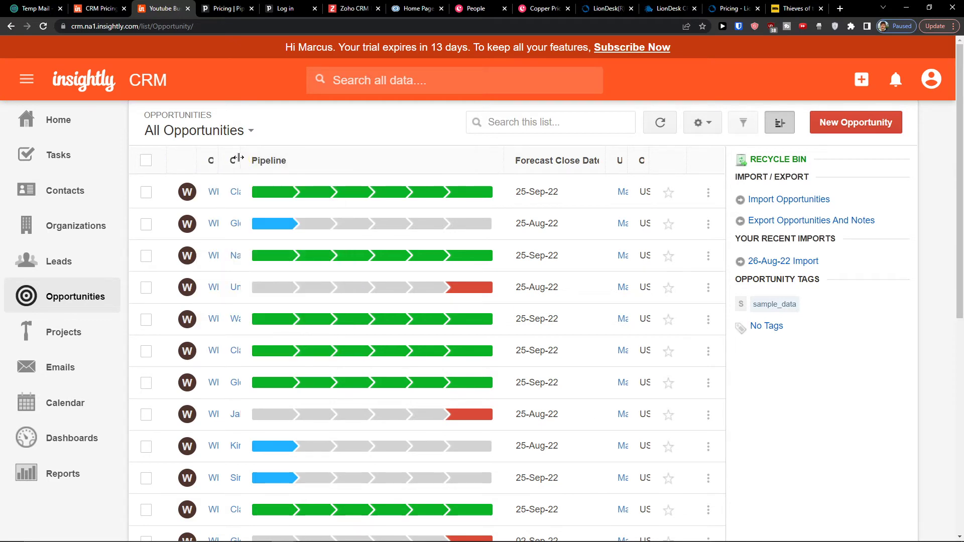
pyautogui.moveTo(243, 160); pyautogui.dragTo(376, 173)
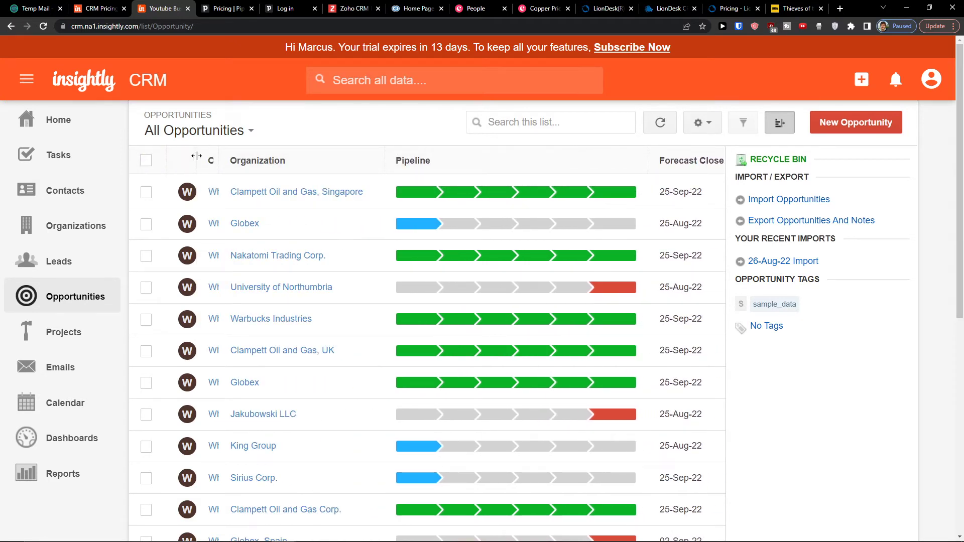
pyautogui.moveTo(219, 157); pyautogui.dragTo(385, 165)
pyautogui.scroll(-7, 273, 273)
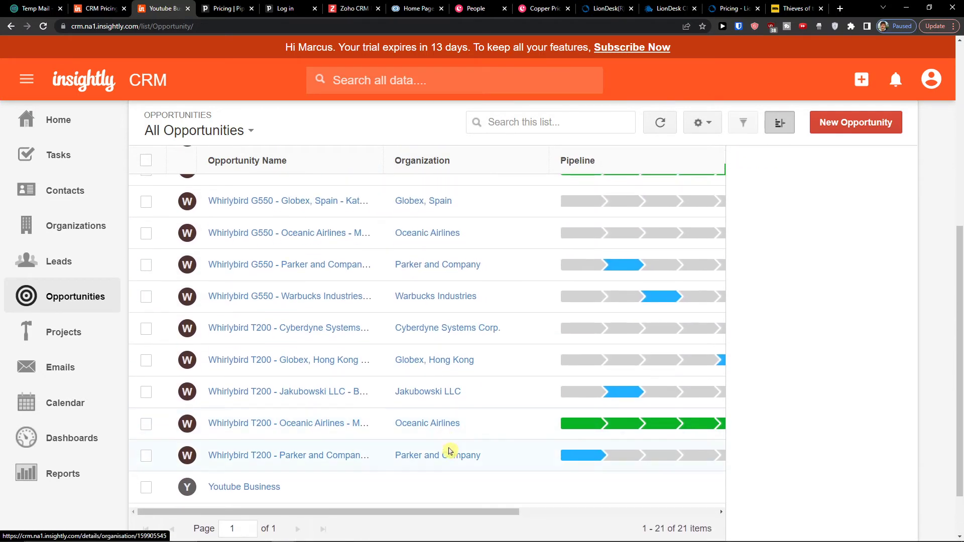
pyautogui.moveTo(460, 510); pyautogui.dragTo(581, 510)
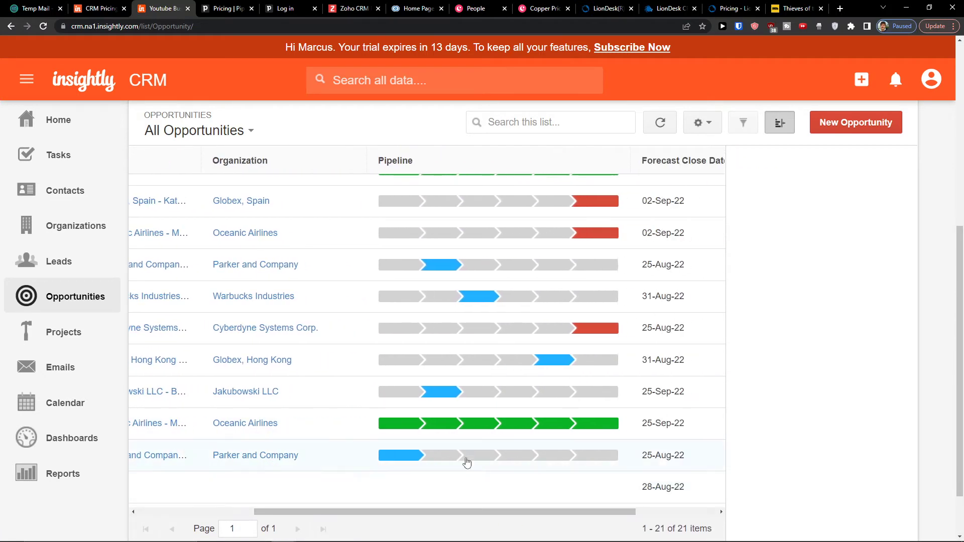
# - Open the Parker and Company Whirlybird T200 opportunity and advance it to Qualification
pyautogui.click(431, 456)
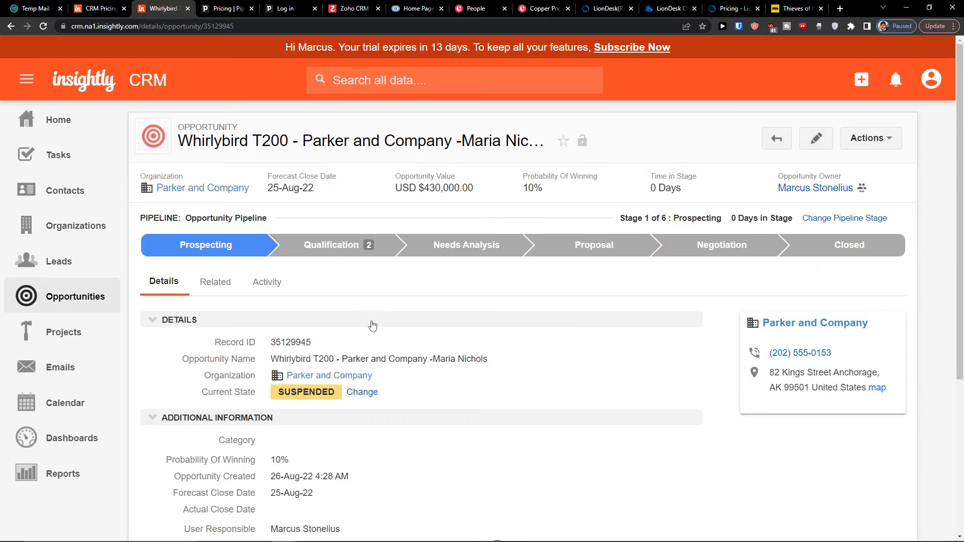
pyautogui.click(343, 249)
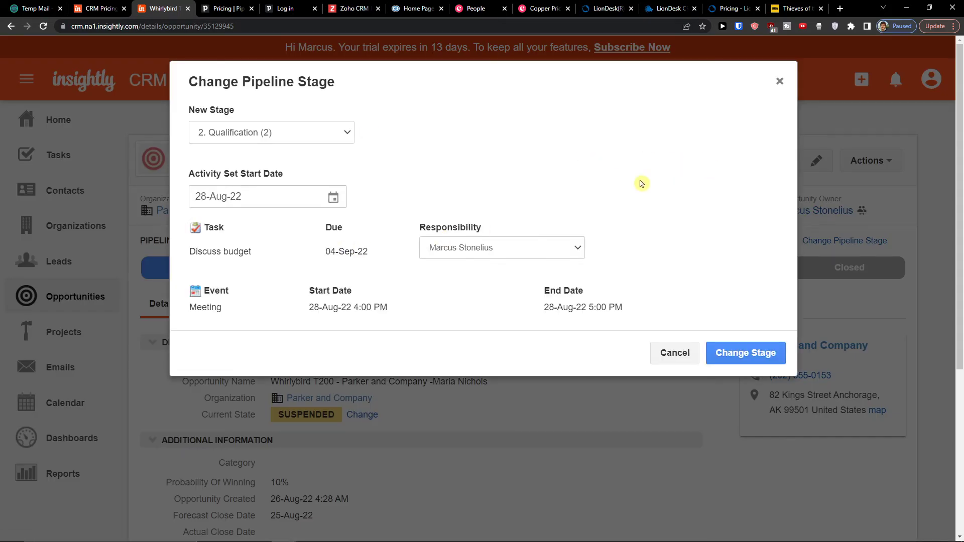
pyautogui.click(750, 352)
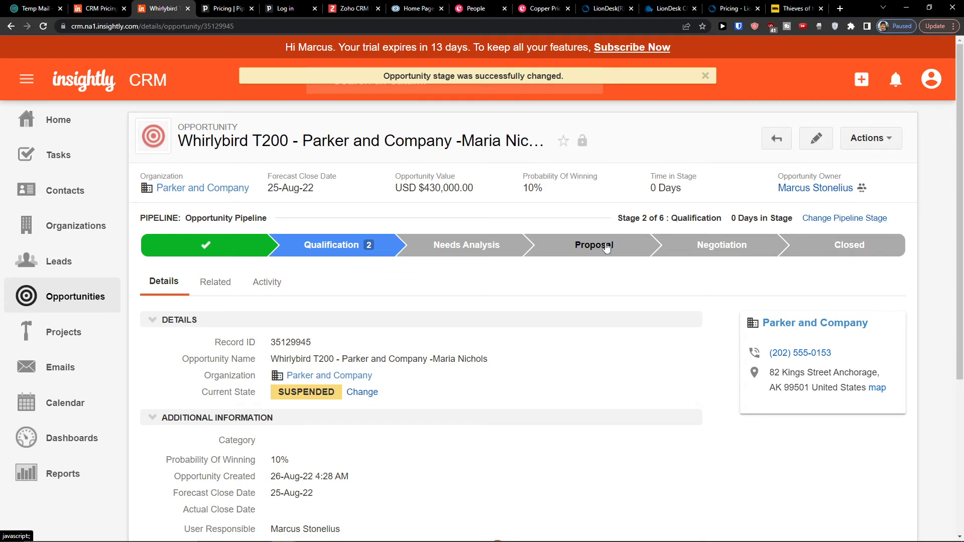
pyautogui.click(789, 249)
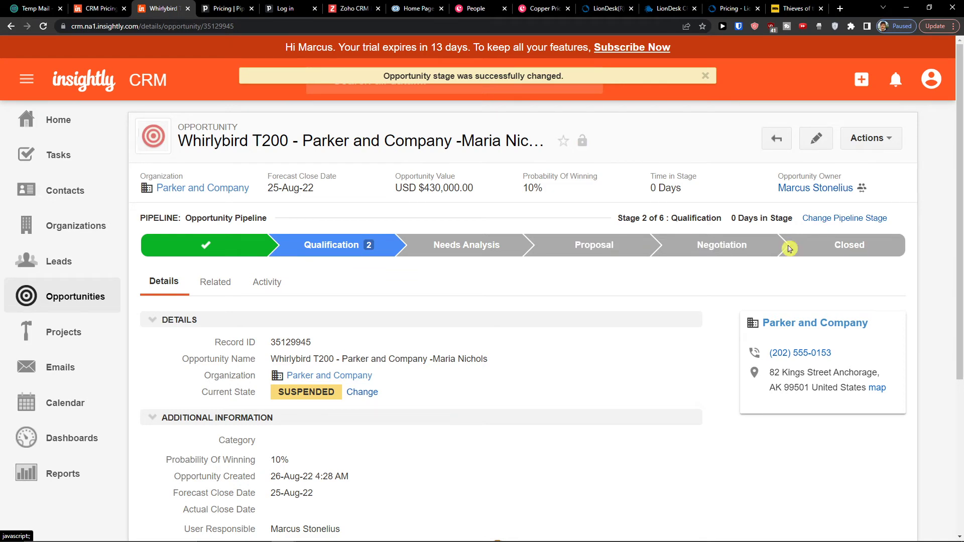
# - Move the opportunity to pipeline stage 3. Needs Analysis, then go to All Projects
pyautogui.click(813, 220)
pyautogui.click(301, 153)
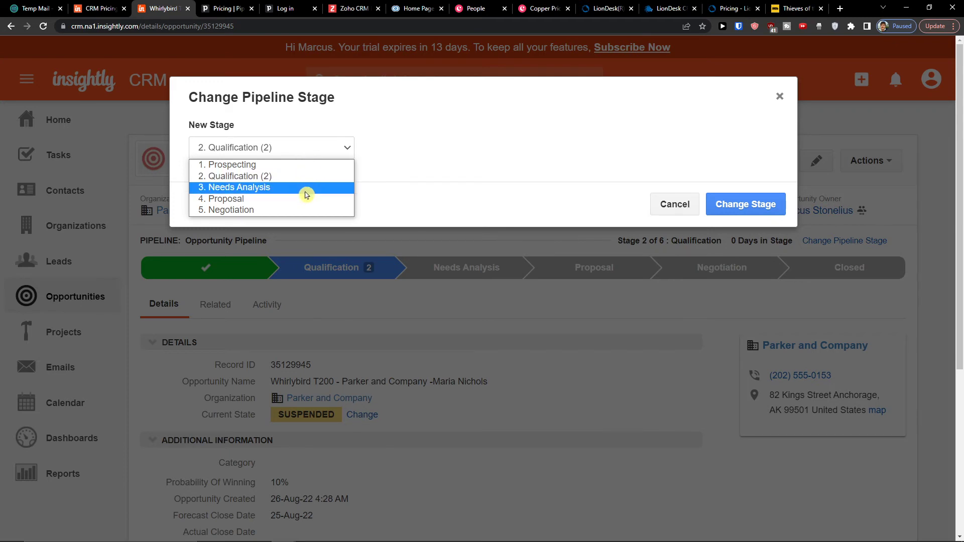
pyautogui.click(305, 194)
pyautogui.click(315, 149)
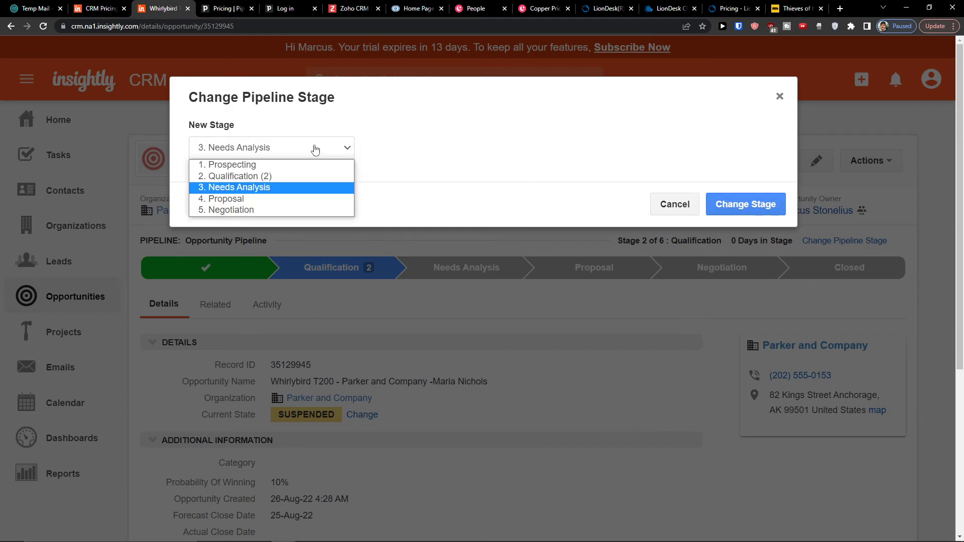
pyautogui.click(314, 193)
pyautogui.click(744, 205)
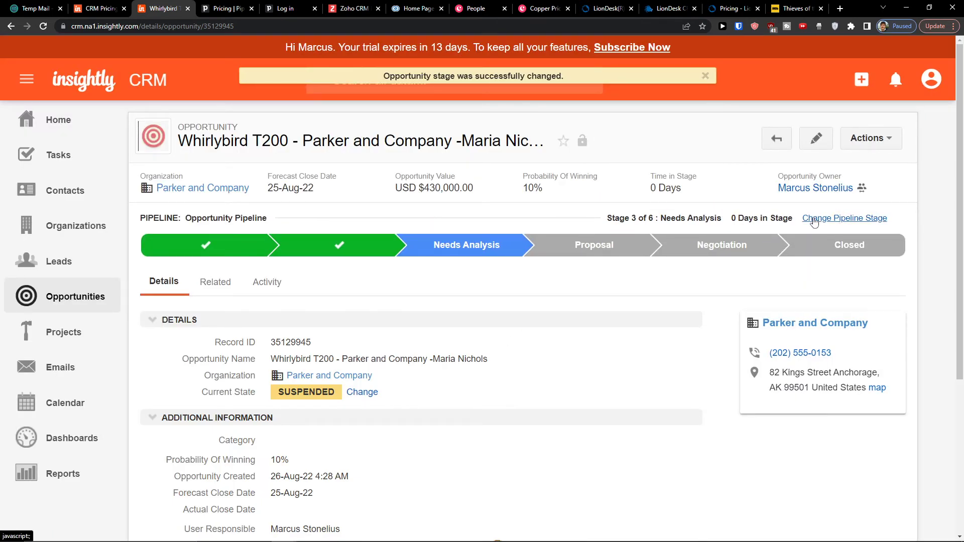
pyautogui.scroll(-1, 640, 213)
pyautogui.scroll(1, 563, 208)
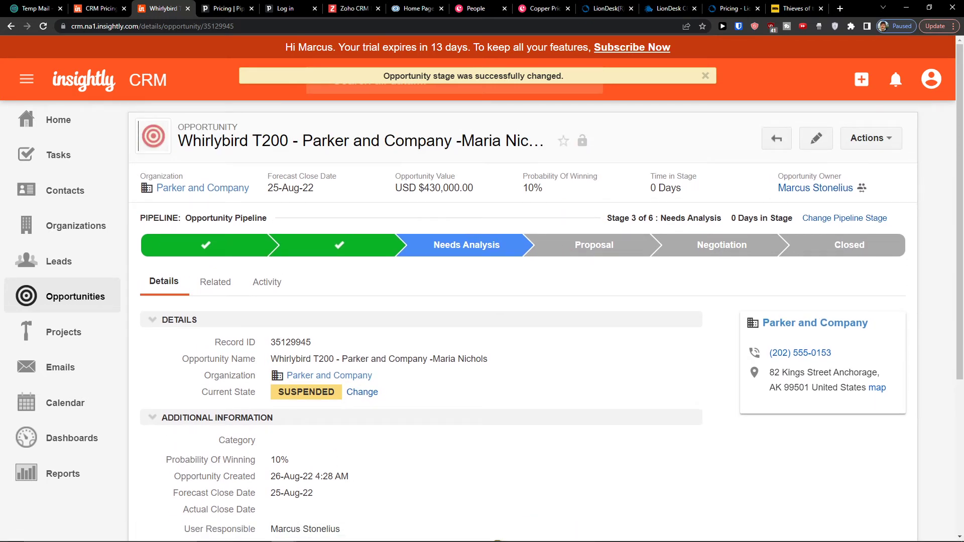
pyautogui.click(58, 334)
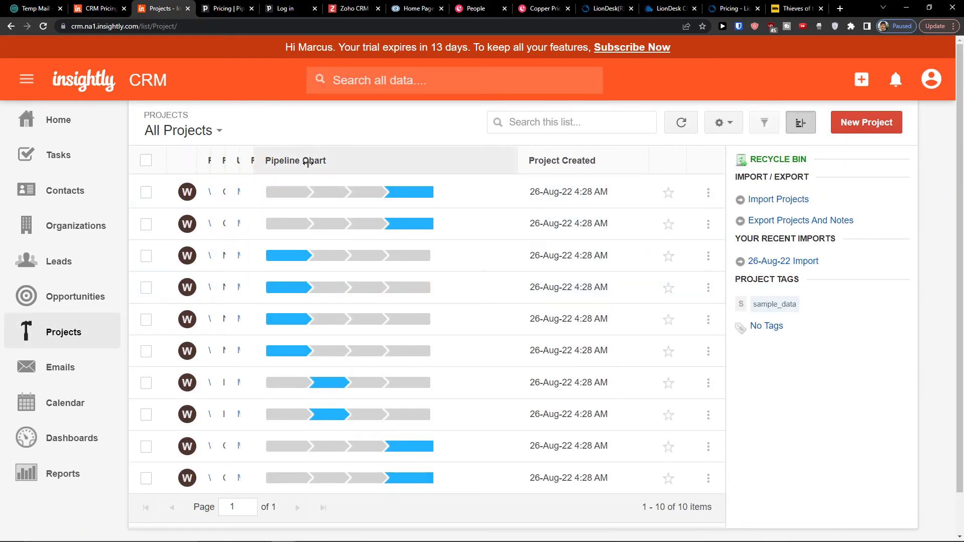
# - Start a new project named 'Youtube Business channel' with status In Progress and no category
pyautogui.click(199, 159)
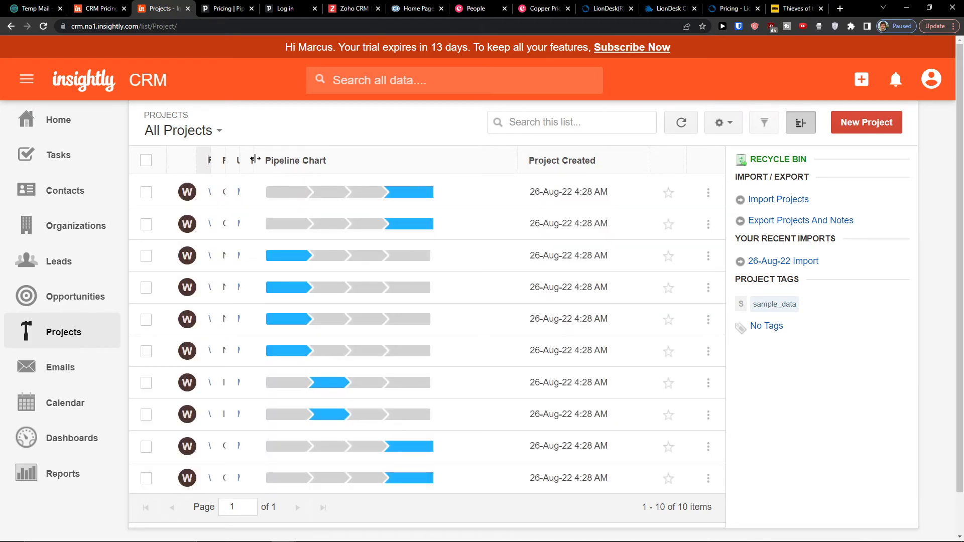
pyautogui.moveTo(255, 158); pyautogui.dragTo(319, 159)
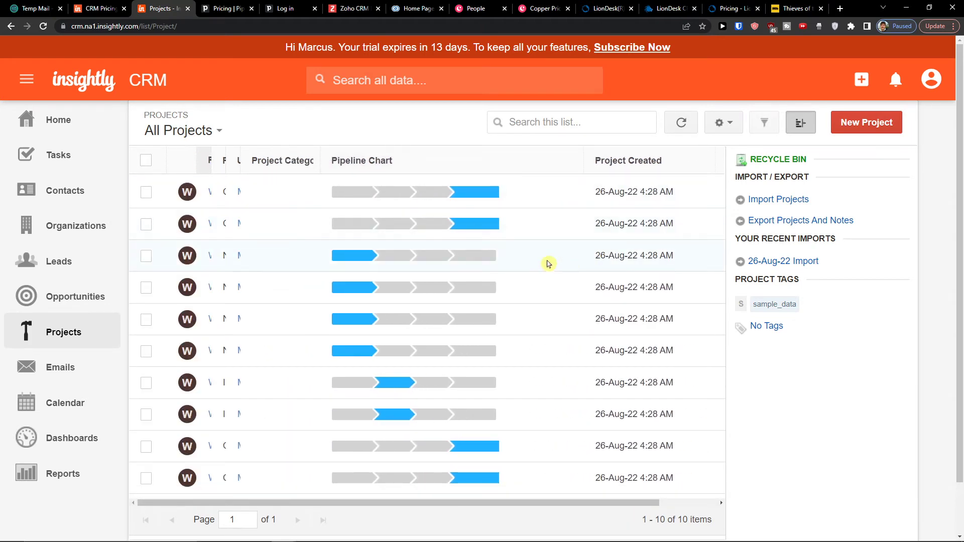
pyautogui.click(891, 124)
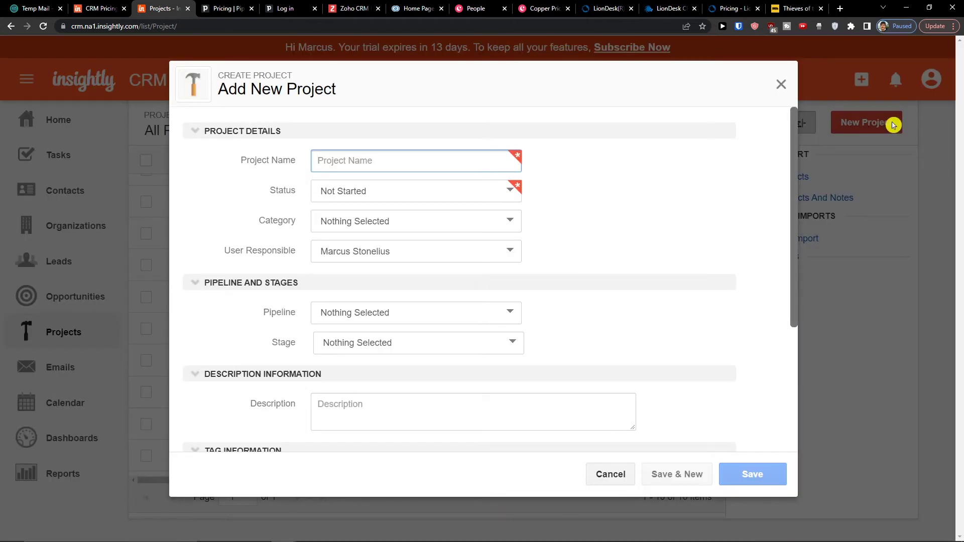
pyautogui.write('Youtube Business channel')
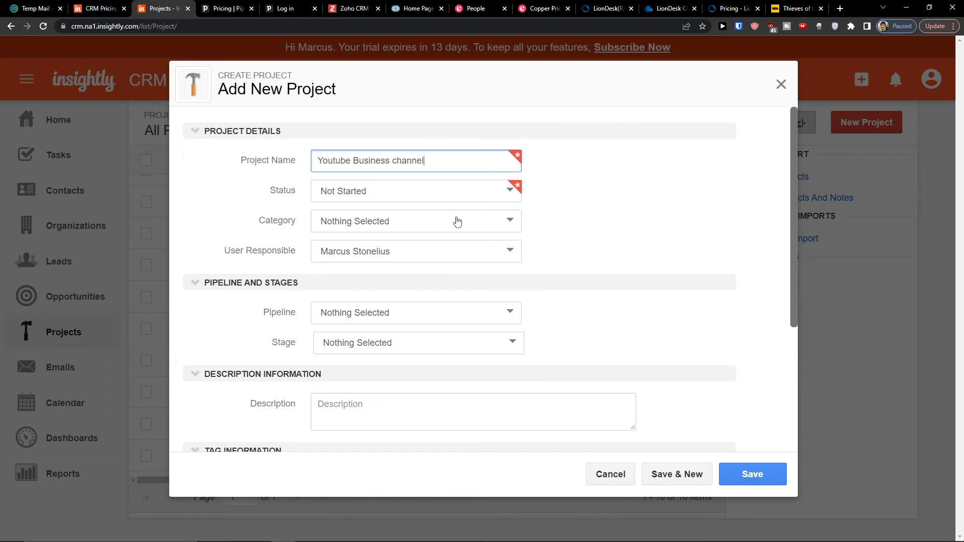
pyautogui.click(450, 196)
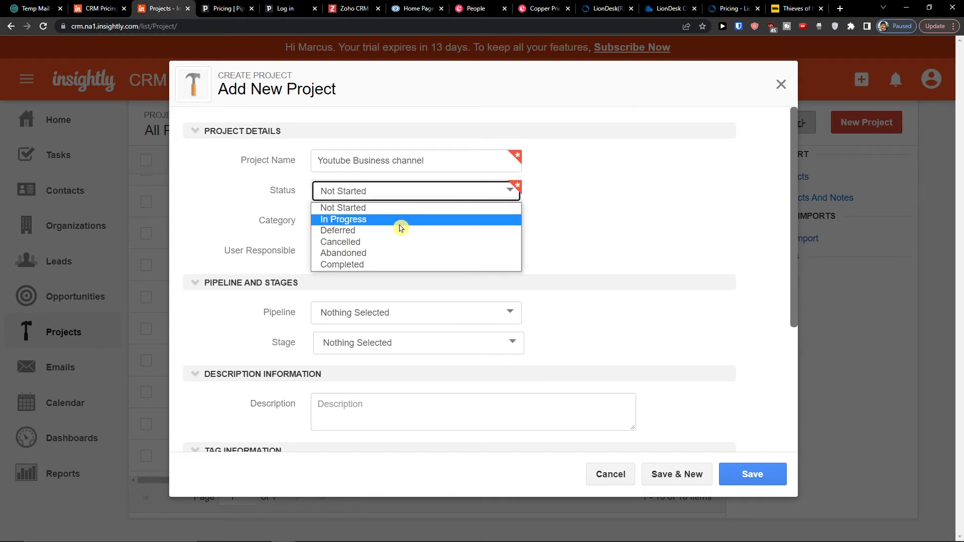
pyautogui.click(383, 221)
pyautogui.click(380, 224)
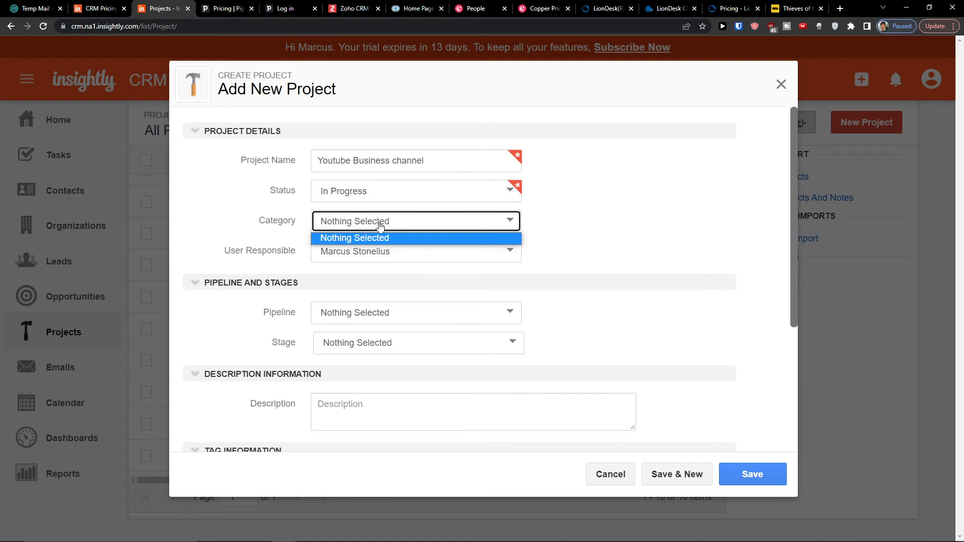
pyautogui.click(378, 238)
# - Put the project on the Project Pipeline at the Plan stage and save it
pyautogui.click(372, 315)
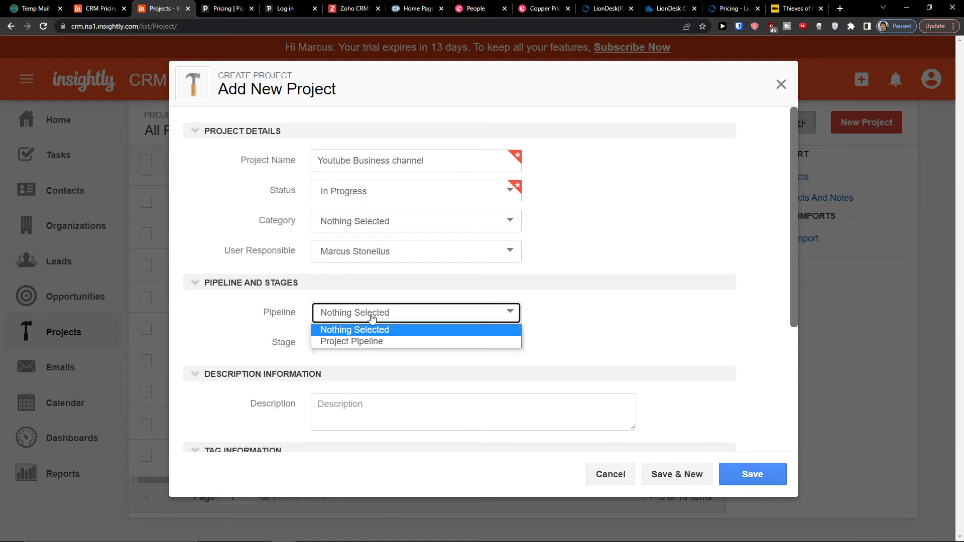
pyautogui.click(370, 340)
pyautogui.click(371, 346)
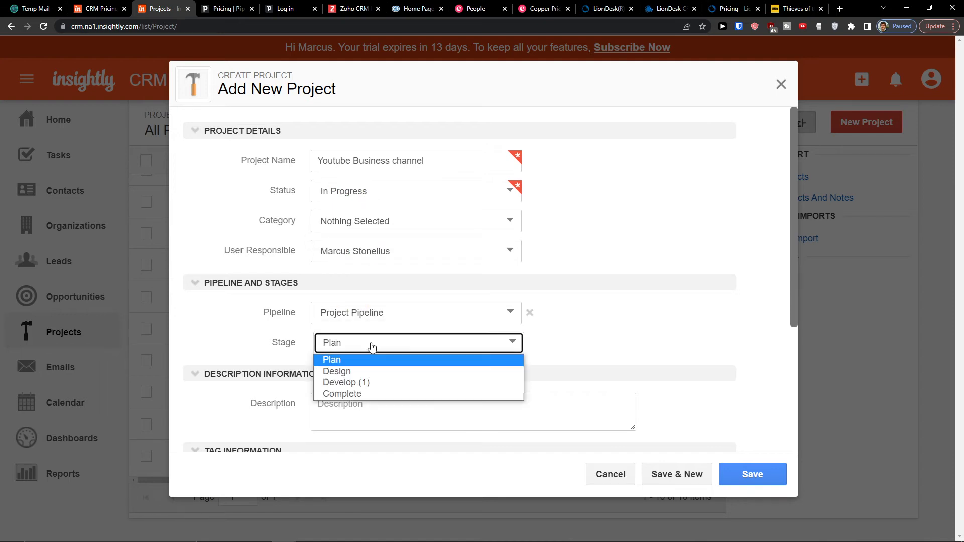
pyautogui.click(376, 371)
pyautogui.click(371, 343)
pyautogui.click(369, 360)
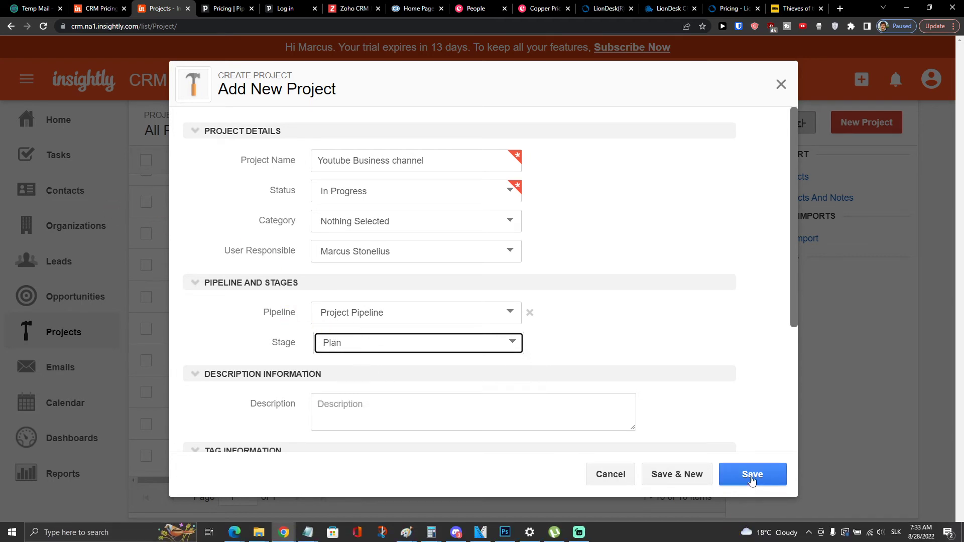
pyautogui.scroll(-1, 702, 412)
pyautogui.scroll(-3, 702, 412)
pyautogui.scroll(1, 701, 409)
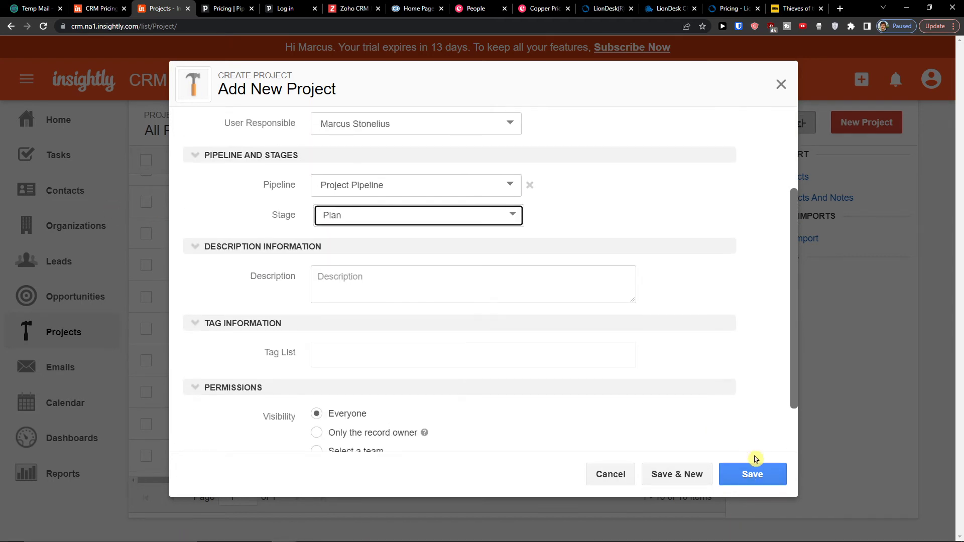
pyautogui.click(750, 475)
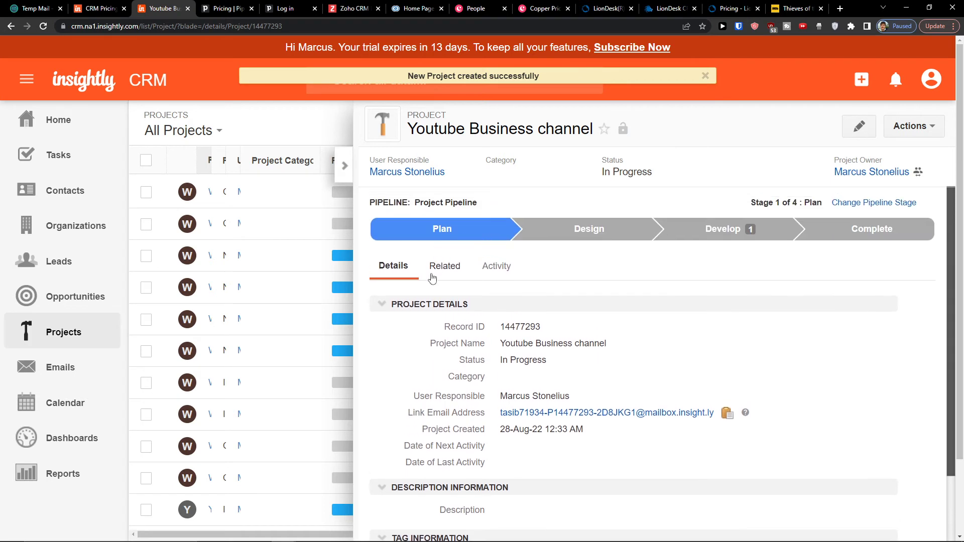
# - Open the project's Related tab and its empty linked Opportunities list
pyautogui.click(433, 268)
pyautogui.click(922, 128)
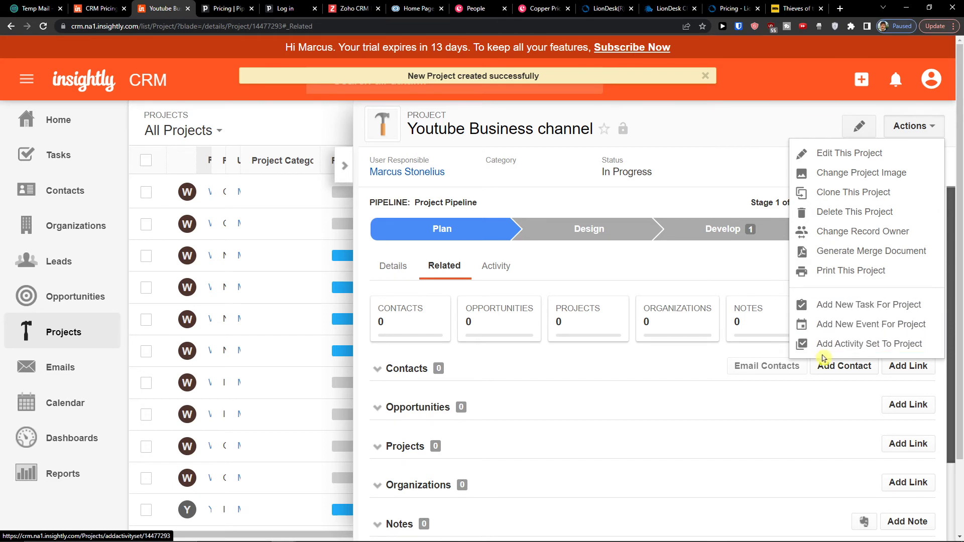
pyautogui.click(658, 351)
pyautogui.scroll(-3, 656, 350)
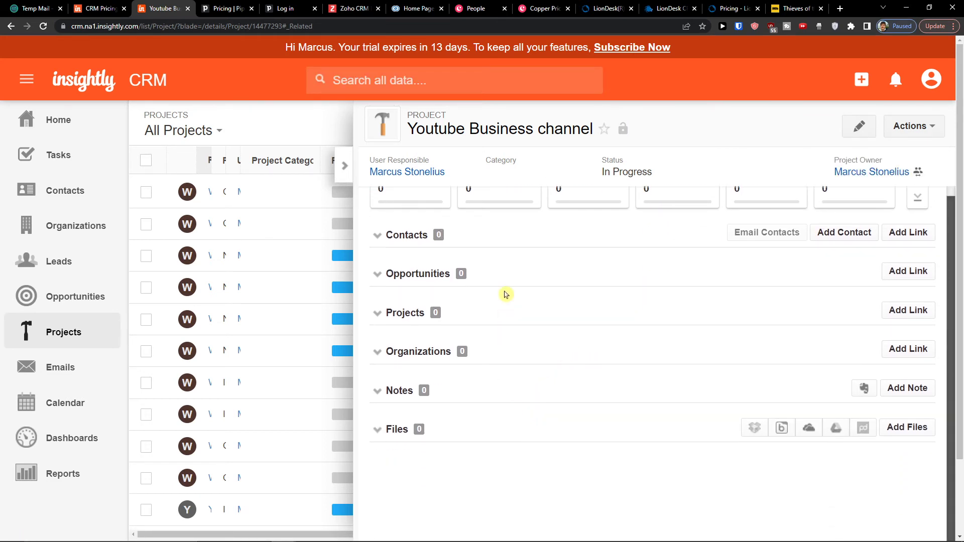
pyautogui.click(447, 276)
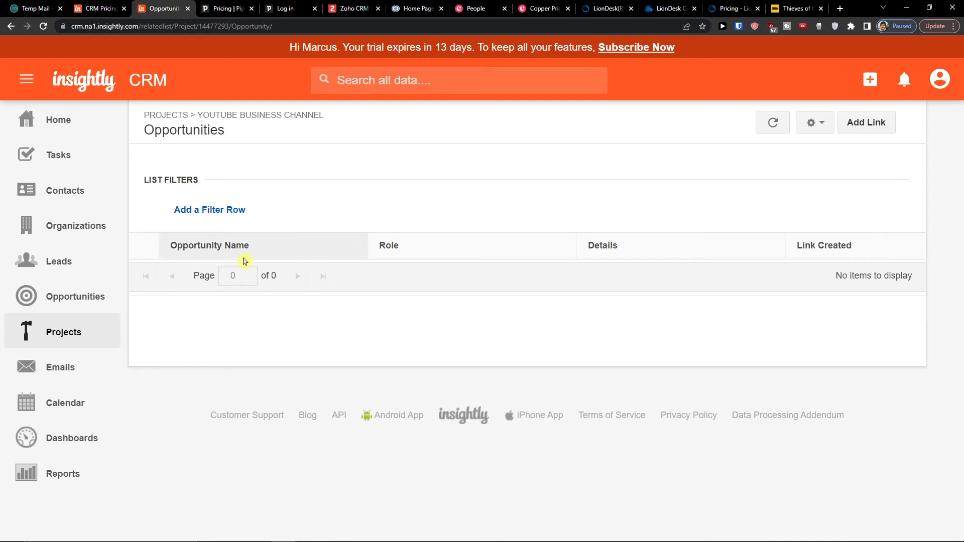
# - Browse Emails, then Dashboards, ending on the Advanced Reporting page with Contact Reports
pyautogui.click(60, 368)
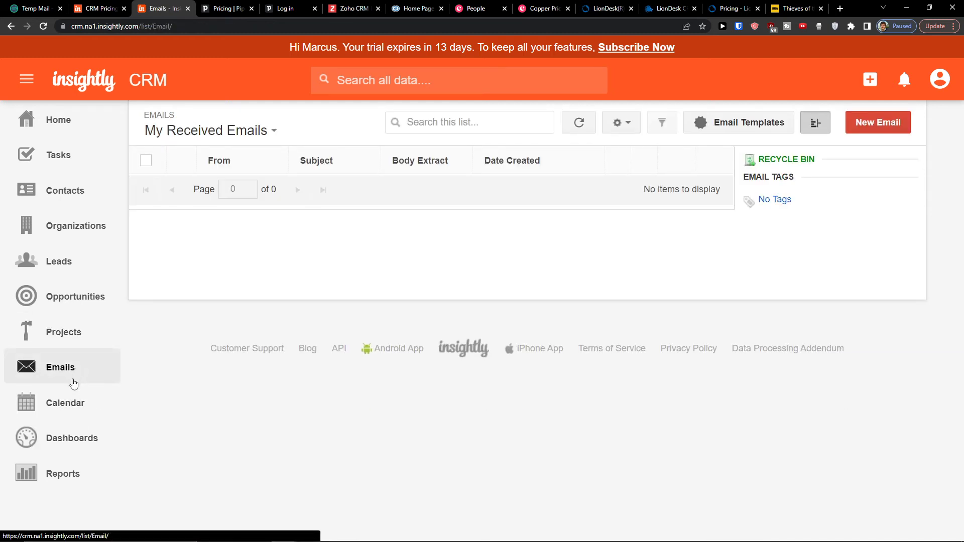
pyautogui.click(71, 437)
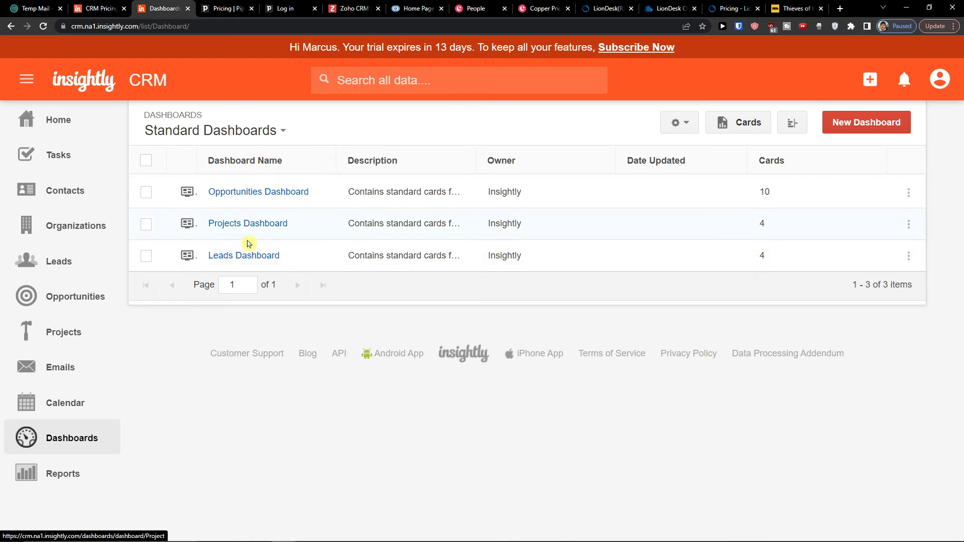
pyautogui.click(72, 477)
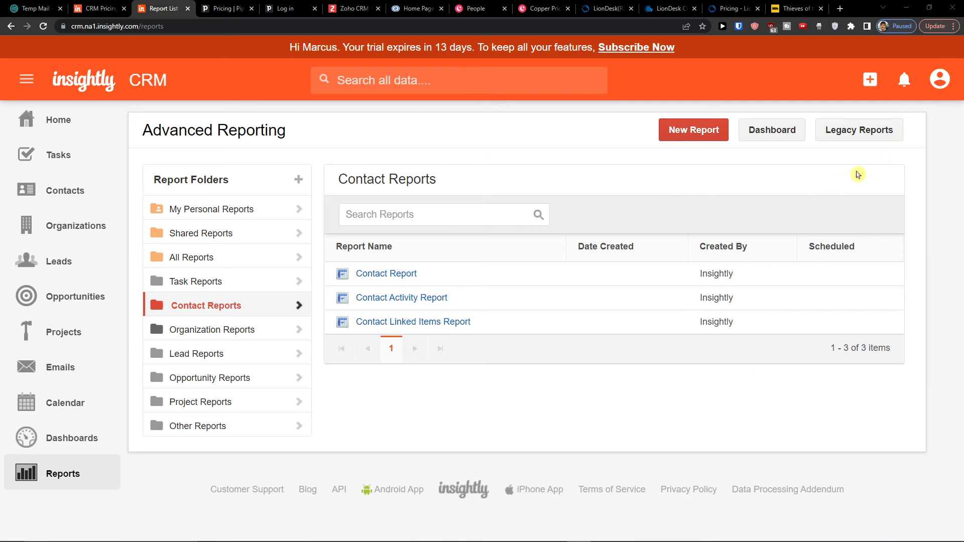
pyautogui.click(936, 90)
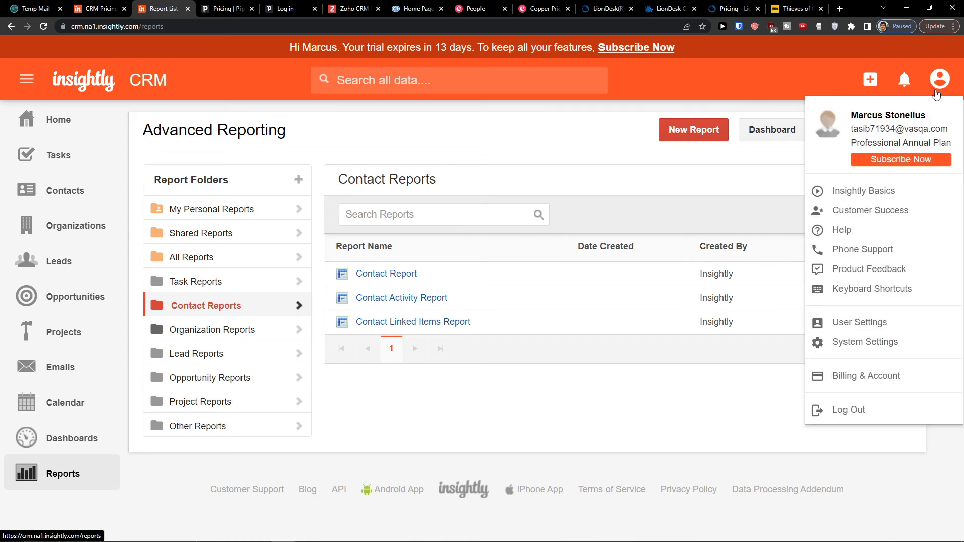
# - Open System Settings and review the lead management settings
pyautogui.click(869, 343)
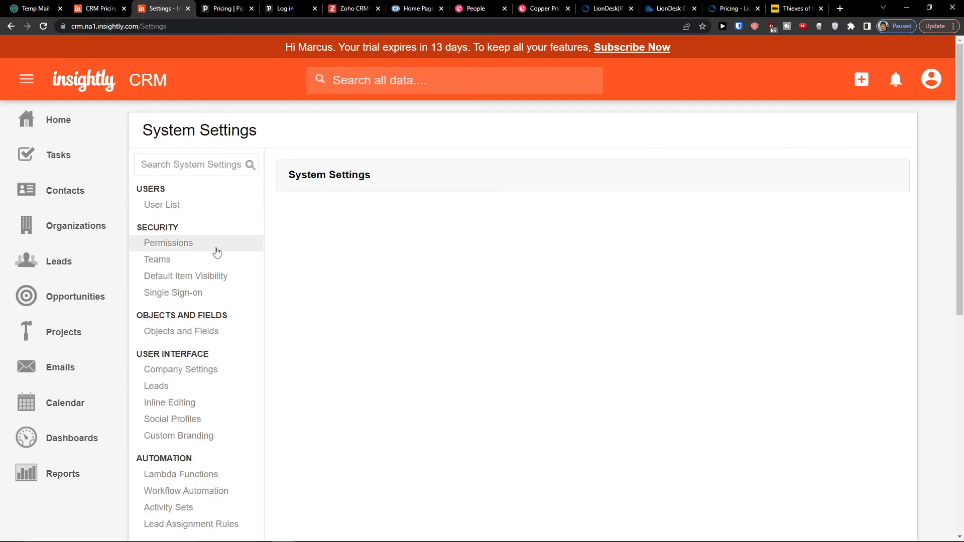
pyautogui.scroll(-3, 216, 252)
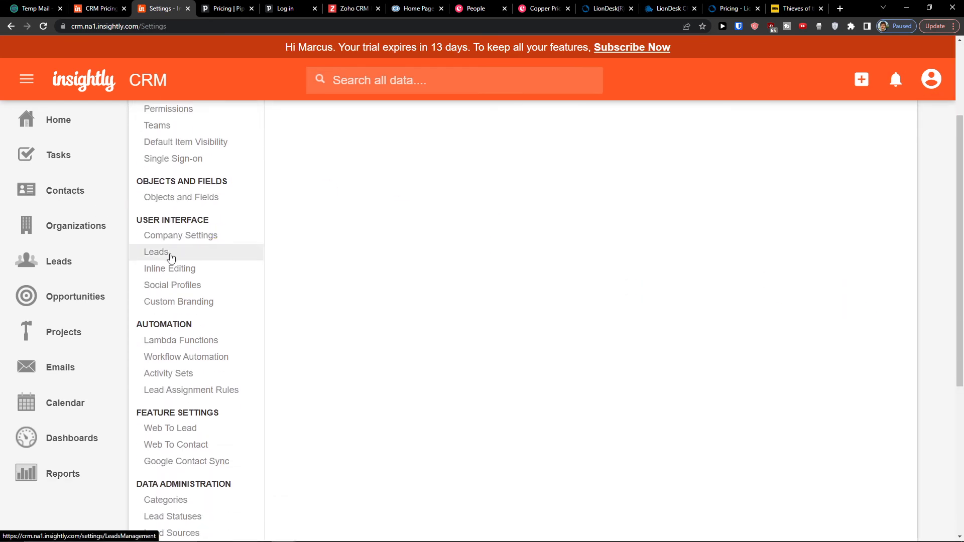
pyautogui.scroll(2, 202, 288)
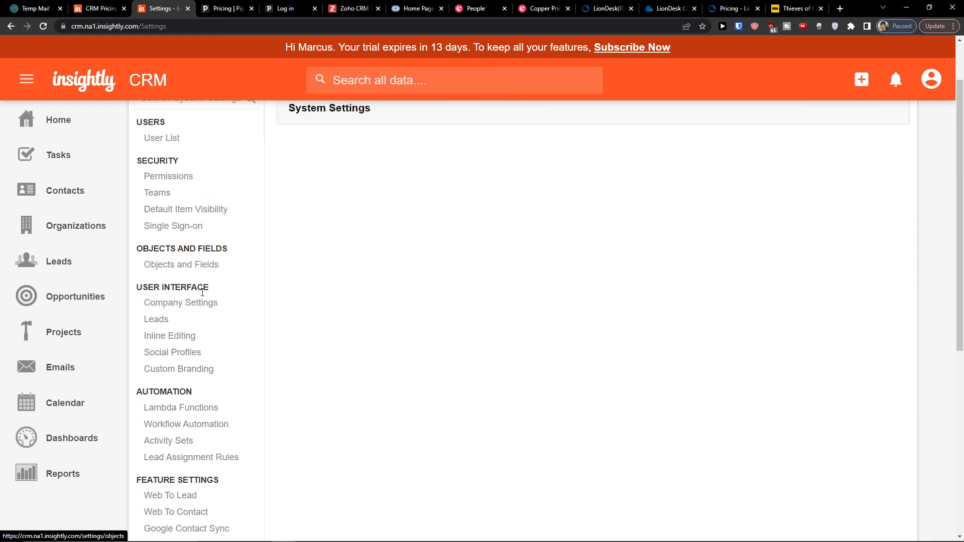
pyautogui.click(187, 322)
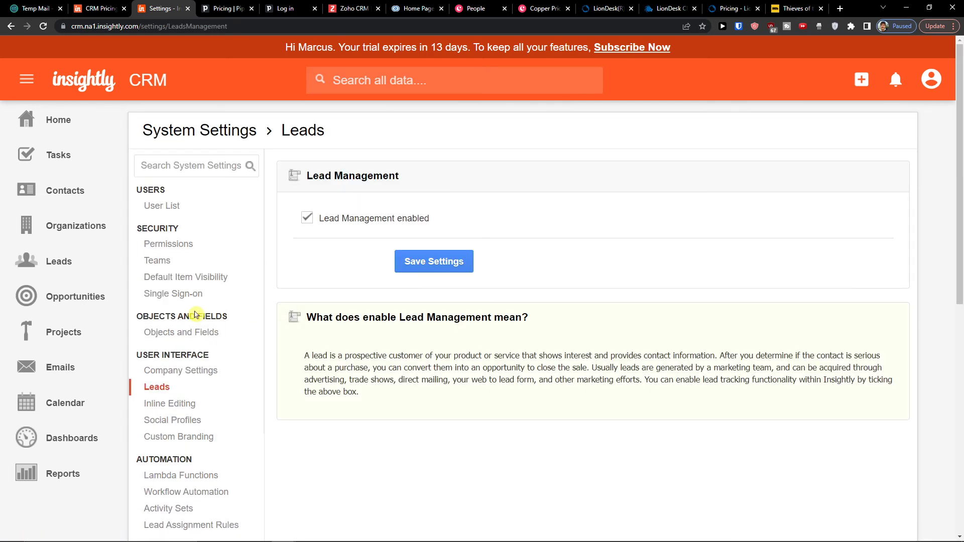
pyautogui.scroll(-4, 196, 314)
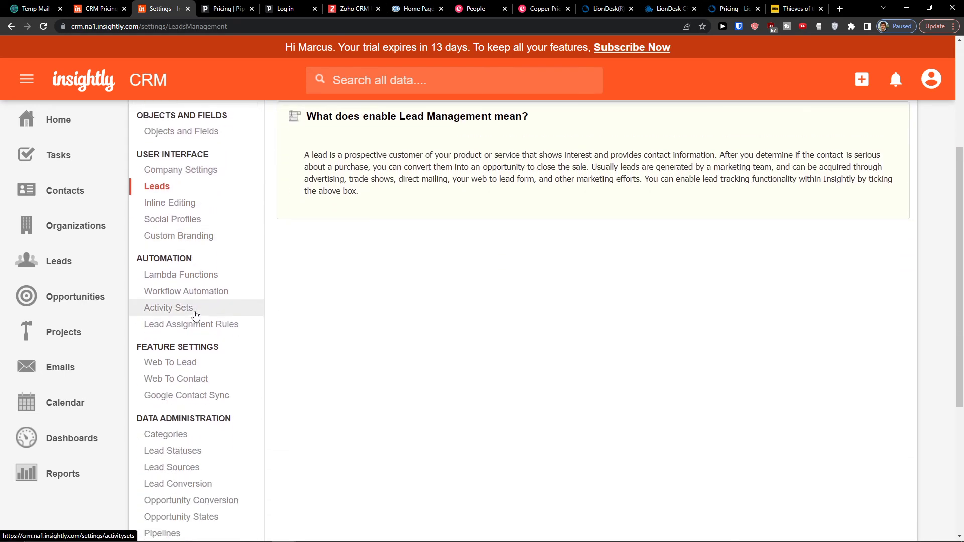
pyautogui.scroll(-1, 195, 314)
pyautogui.scroll(-1, 195, 315)
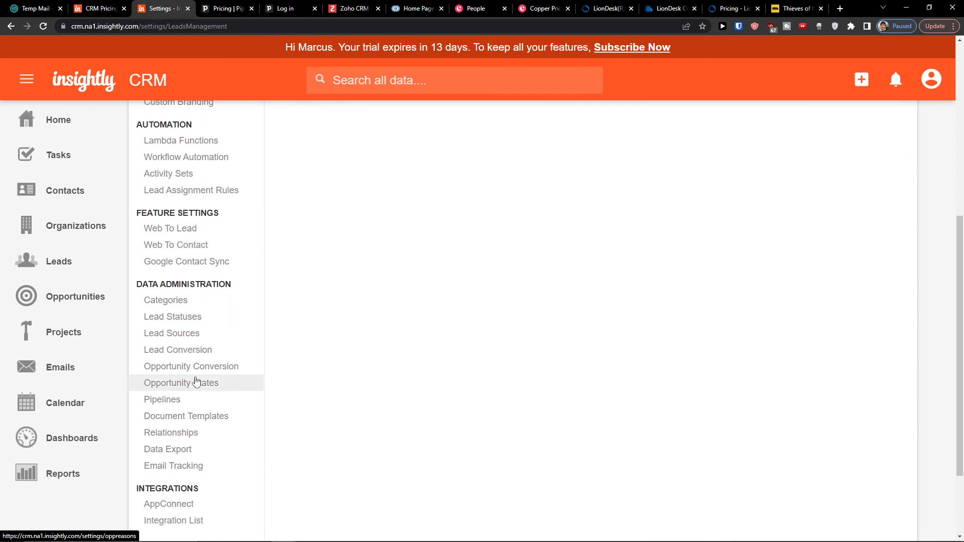
# - On the Pipelines page, edit and save the Opportunity Pipeline, then view its five stages
pyautogui.click(194, 397)
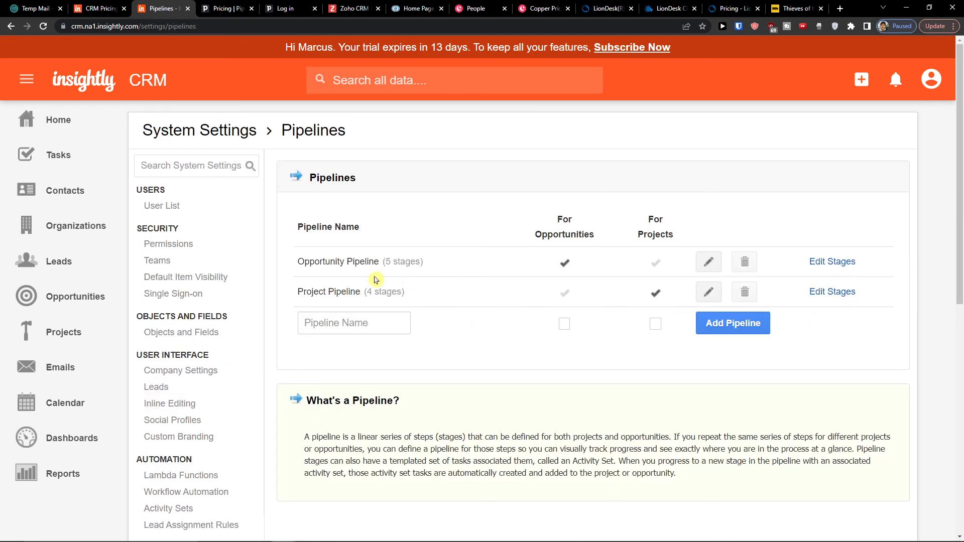
pyautogui.scroll(-1, 372, 277)
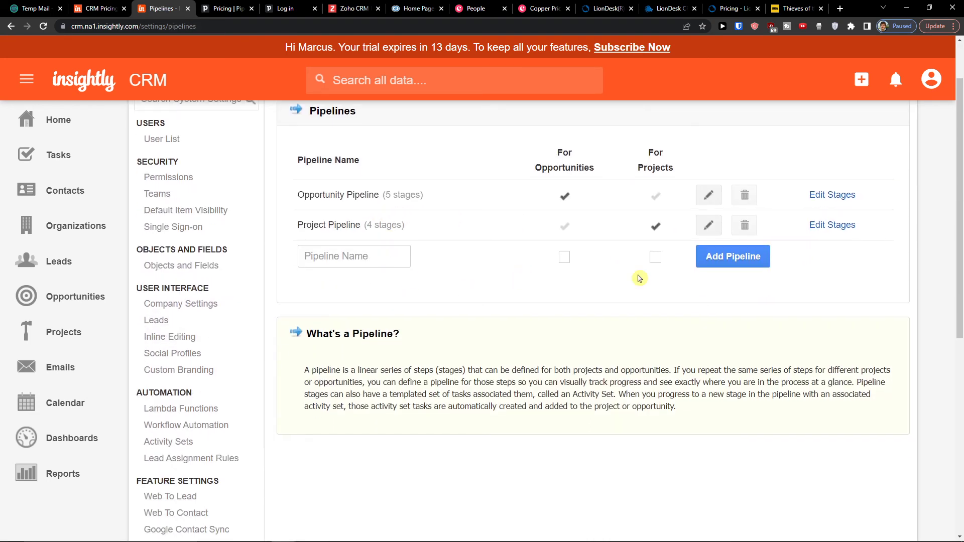
pyautogui.click(707, 197)
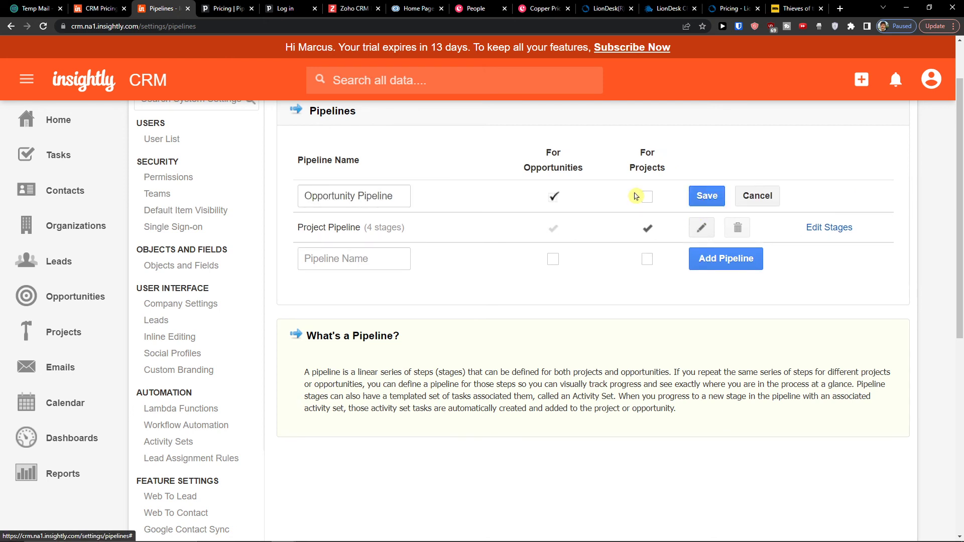
pyautogui.click(705, 199)
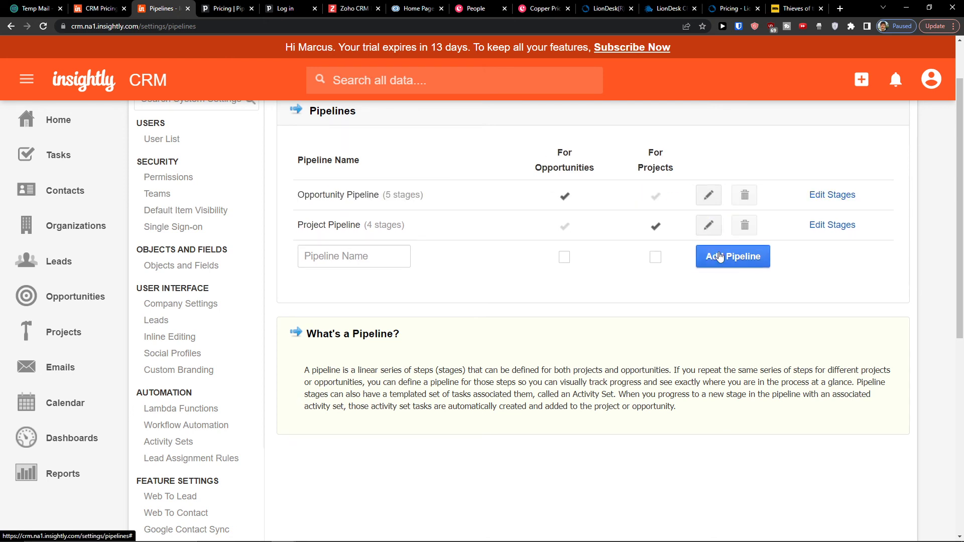
pyautogui.click(821, 195)
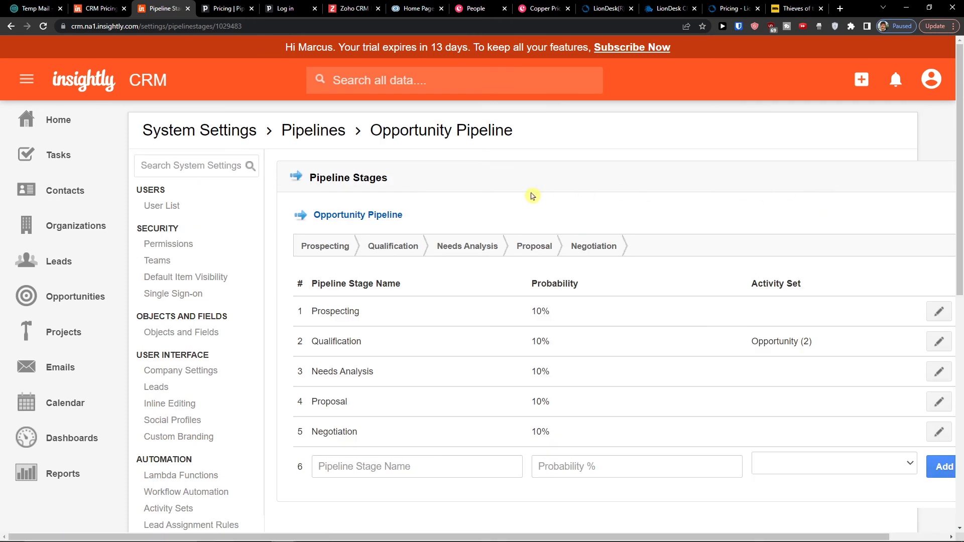
pyautogui.scroll(-1, 477, 420)
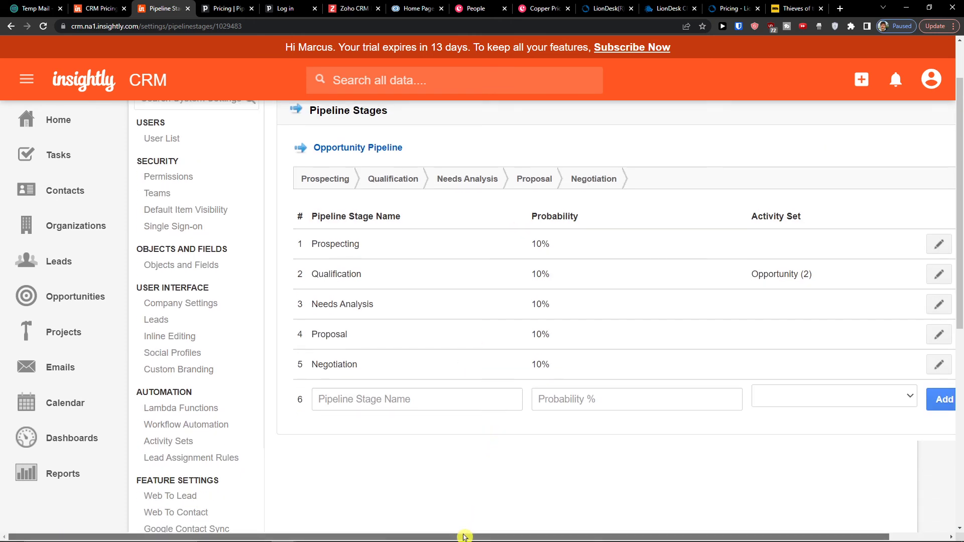
pyautogui.moveTo(465, 536); pyautogui.dragTo(596, 540)
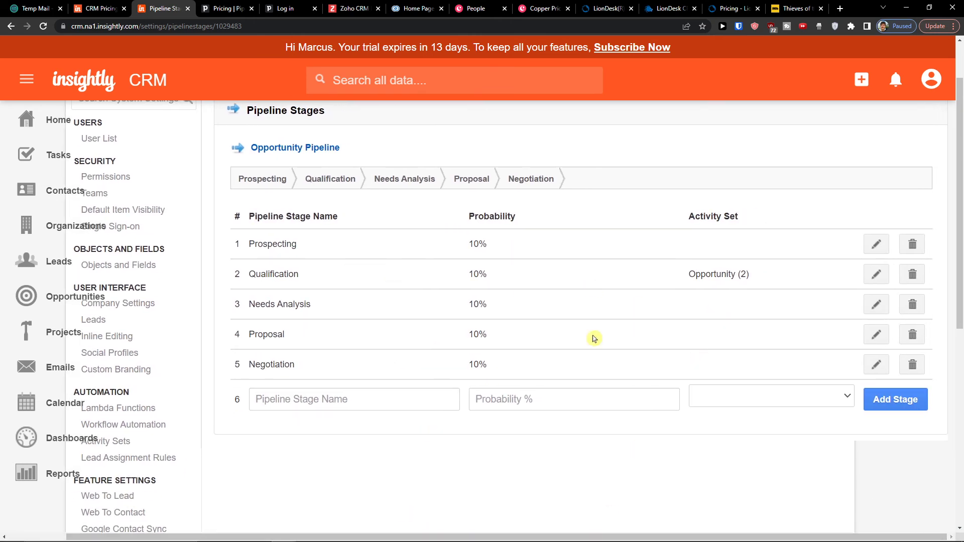